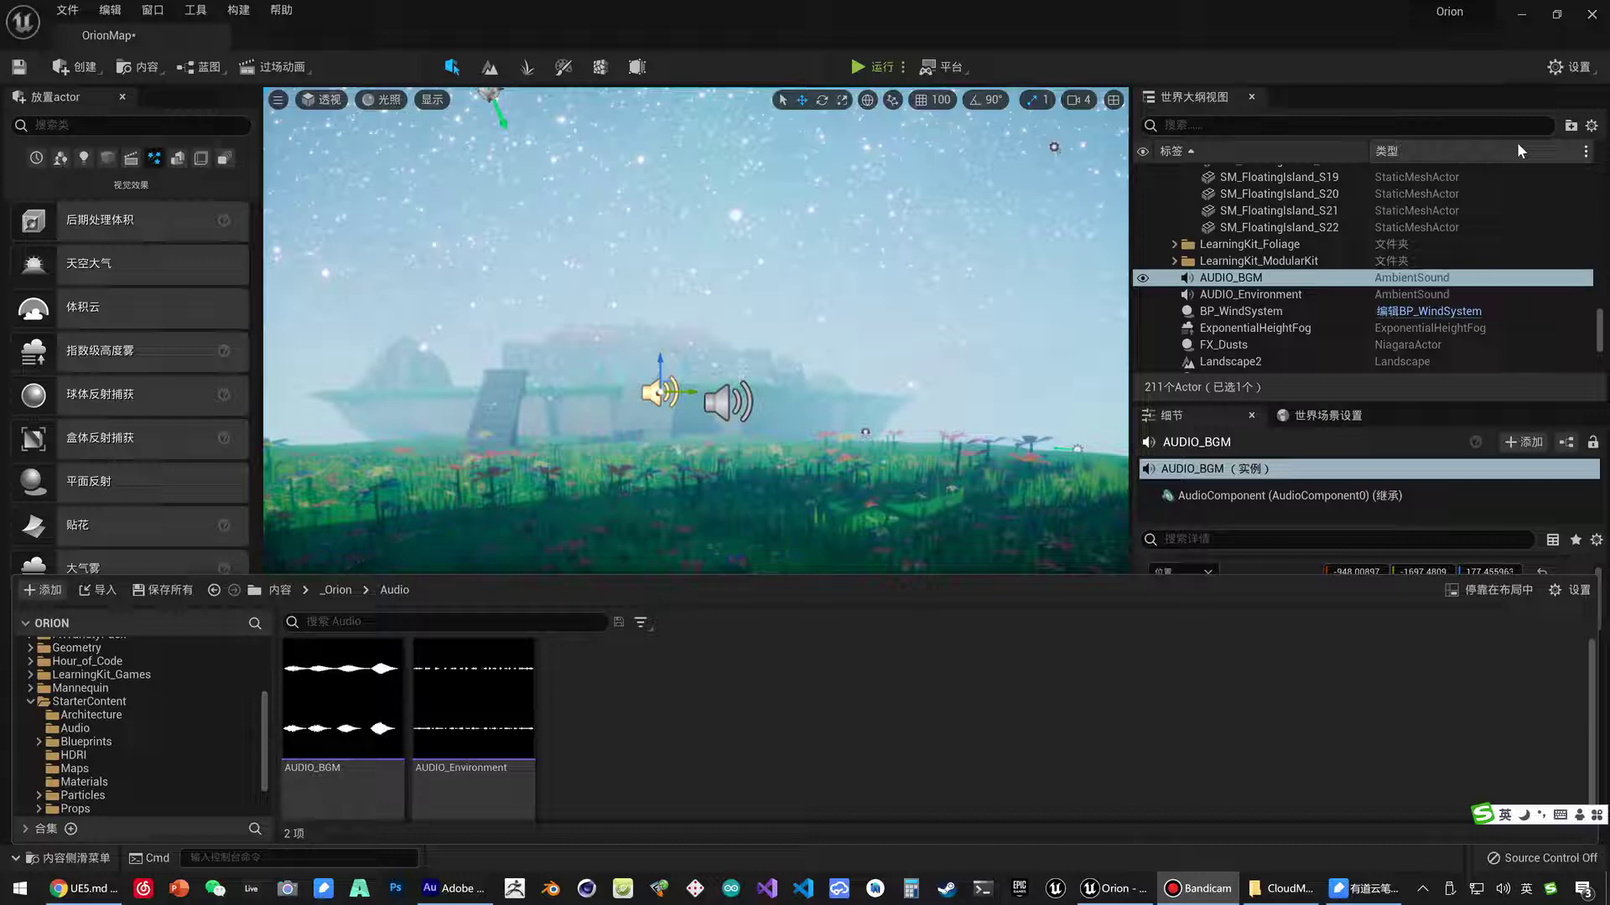
- Select the AUDIO_Environment sound actor and fly the view over to the house wall by the grass field
click(718, 401)
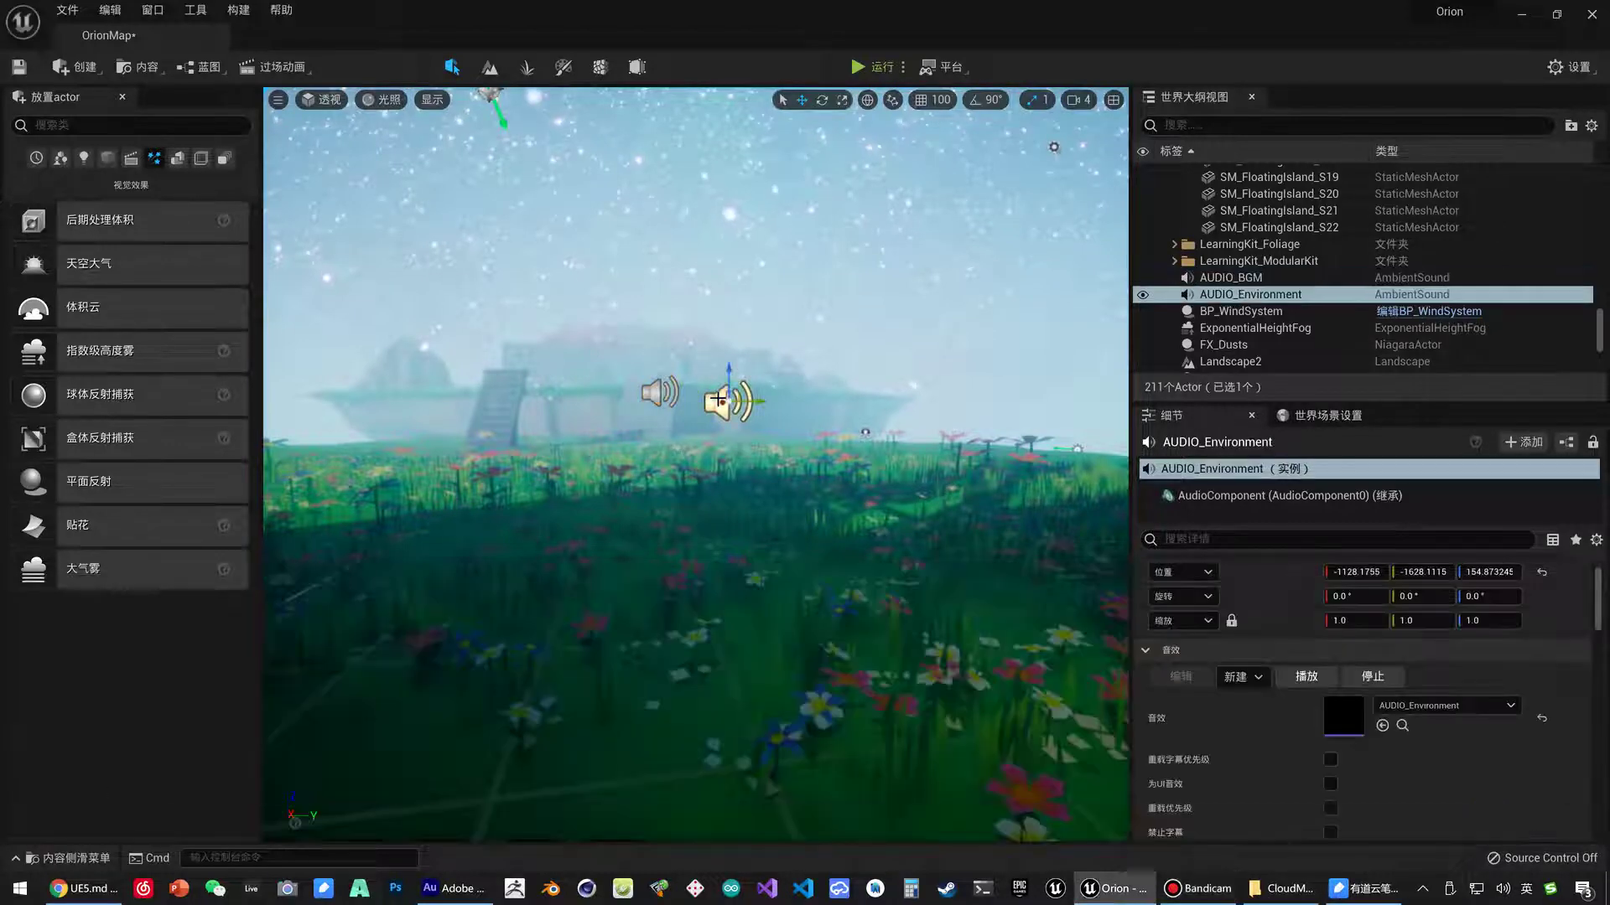
right_drag(718, 400, 800, 390)
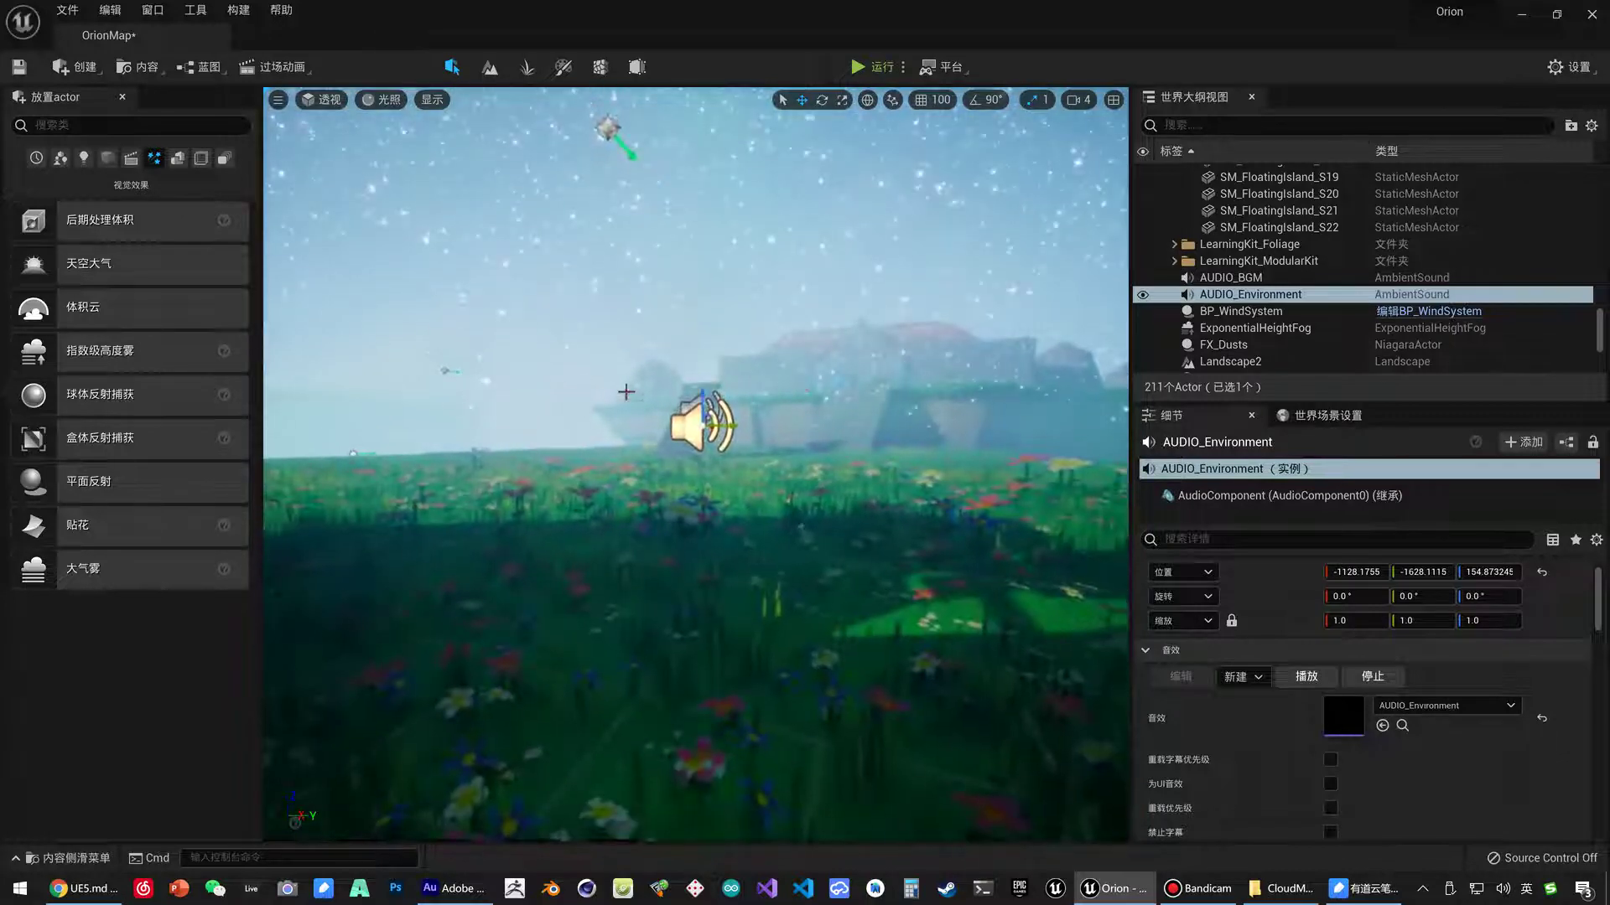
right_drag(629, 388, 503, 389)
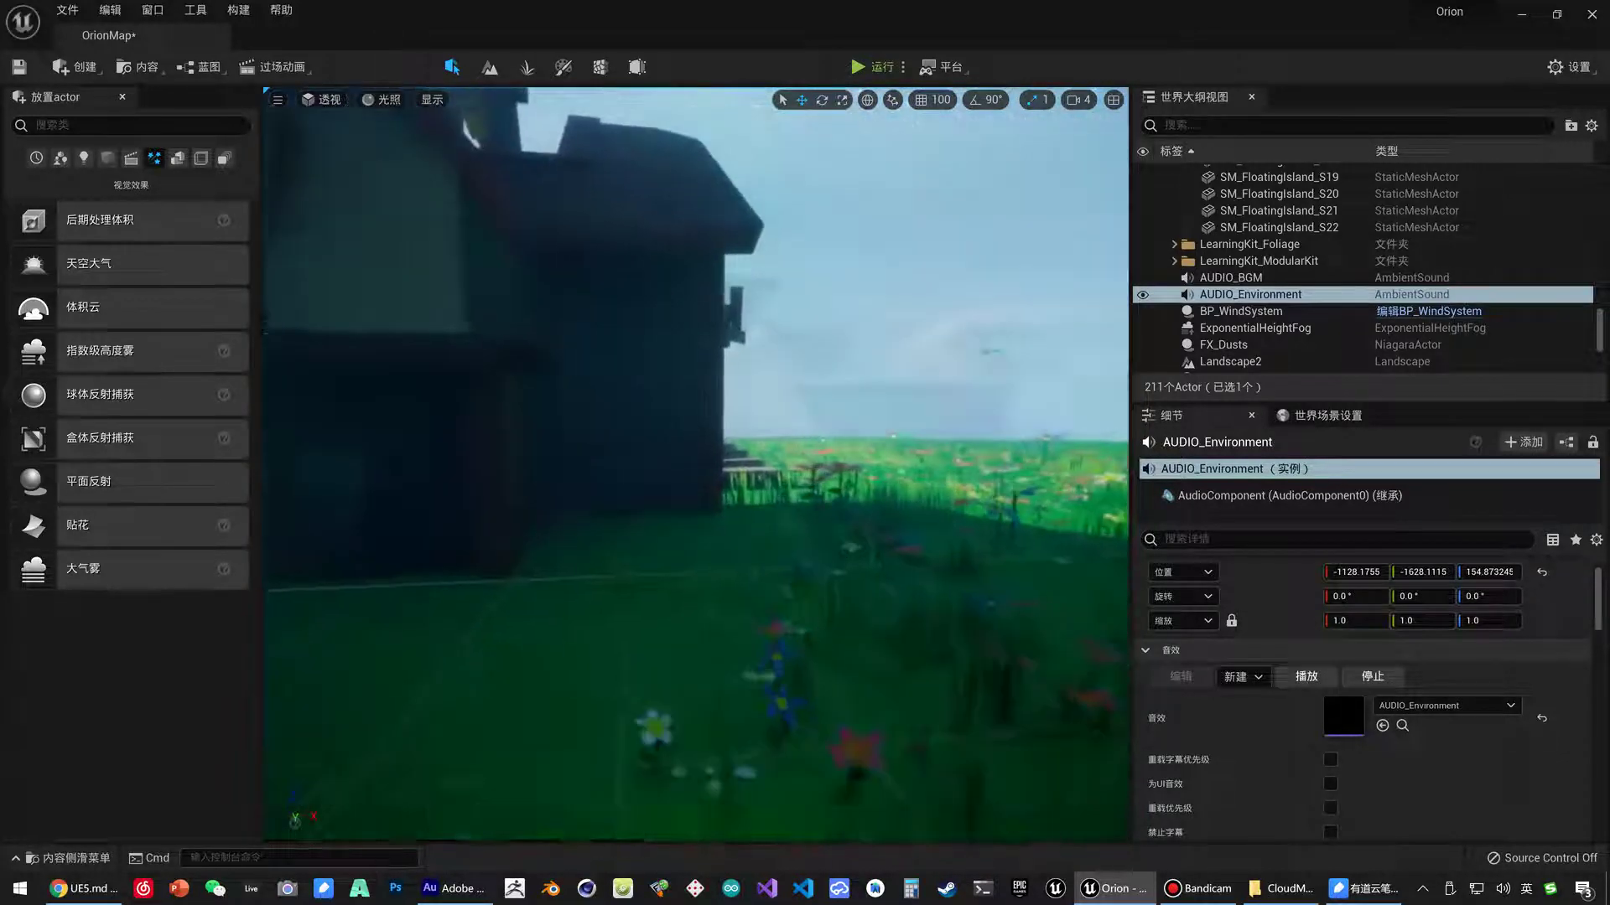
right_drag(616, 389, 593, 733)
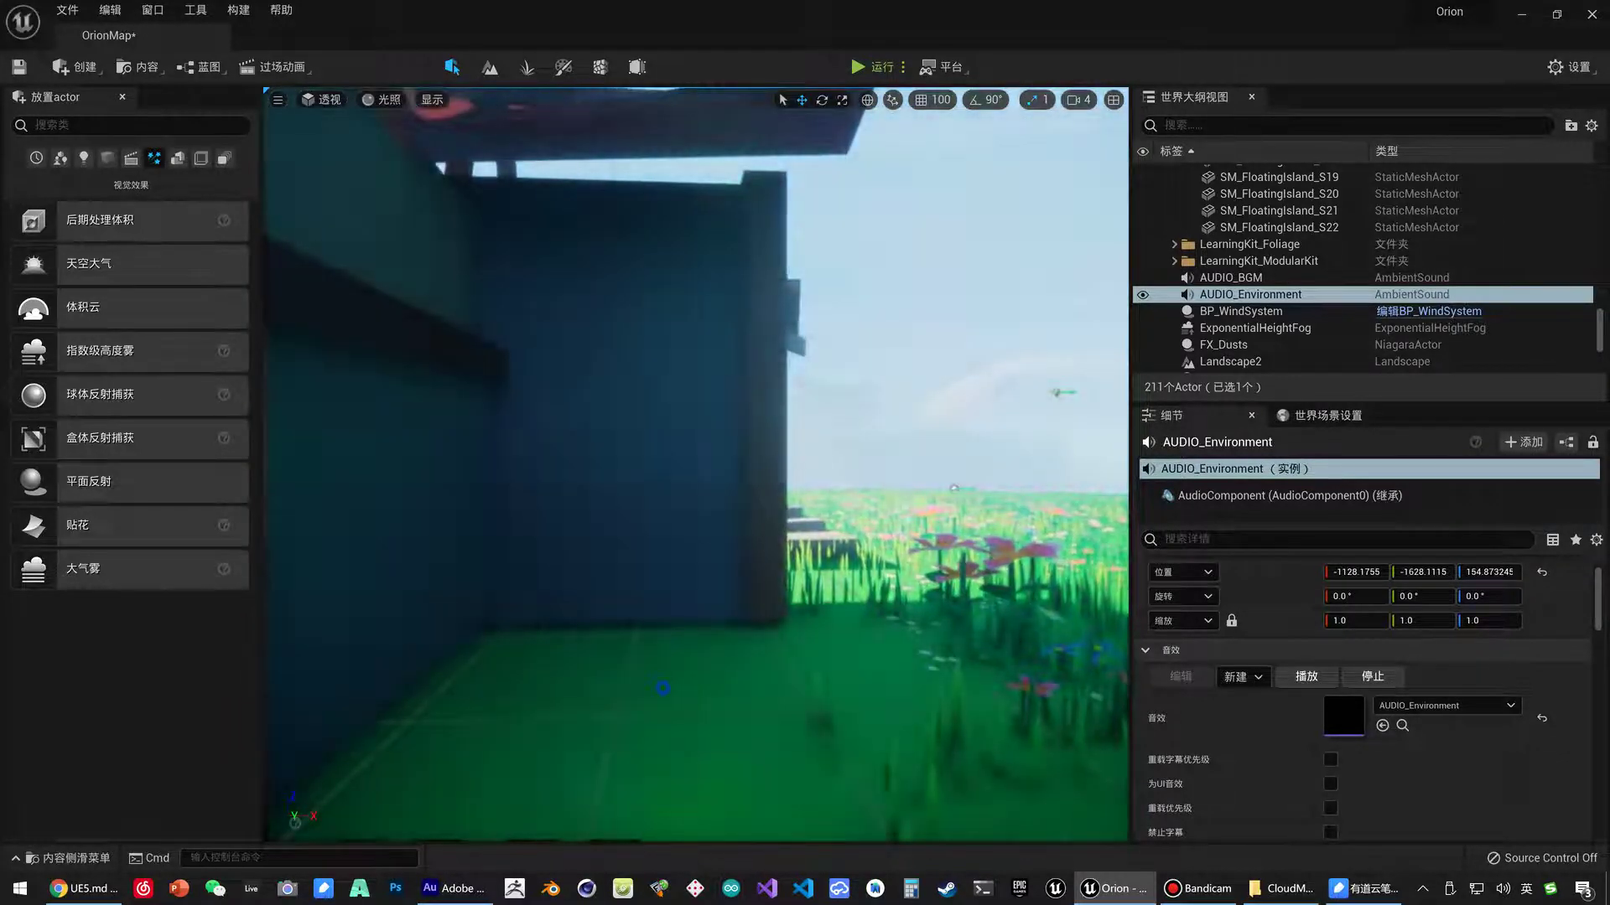
right_drag(662, 688, 638, 705)
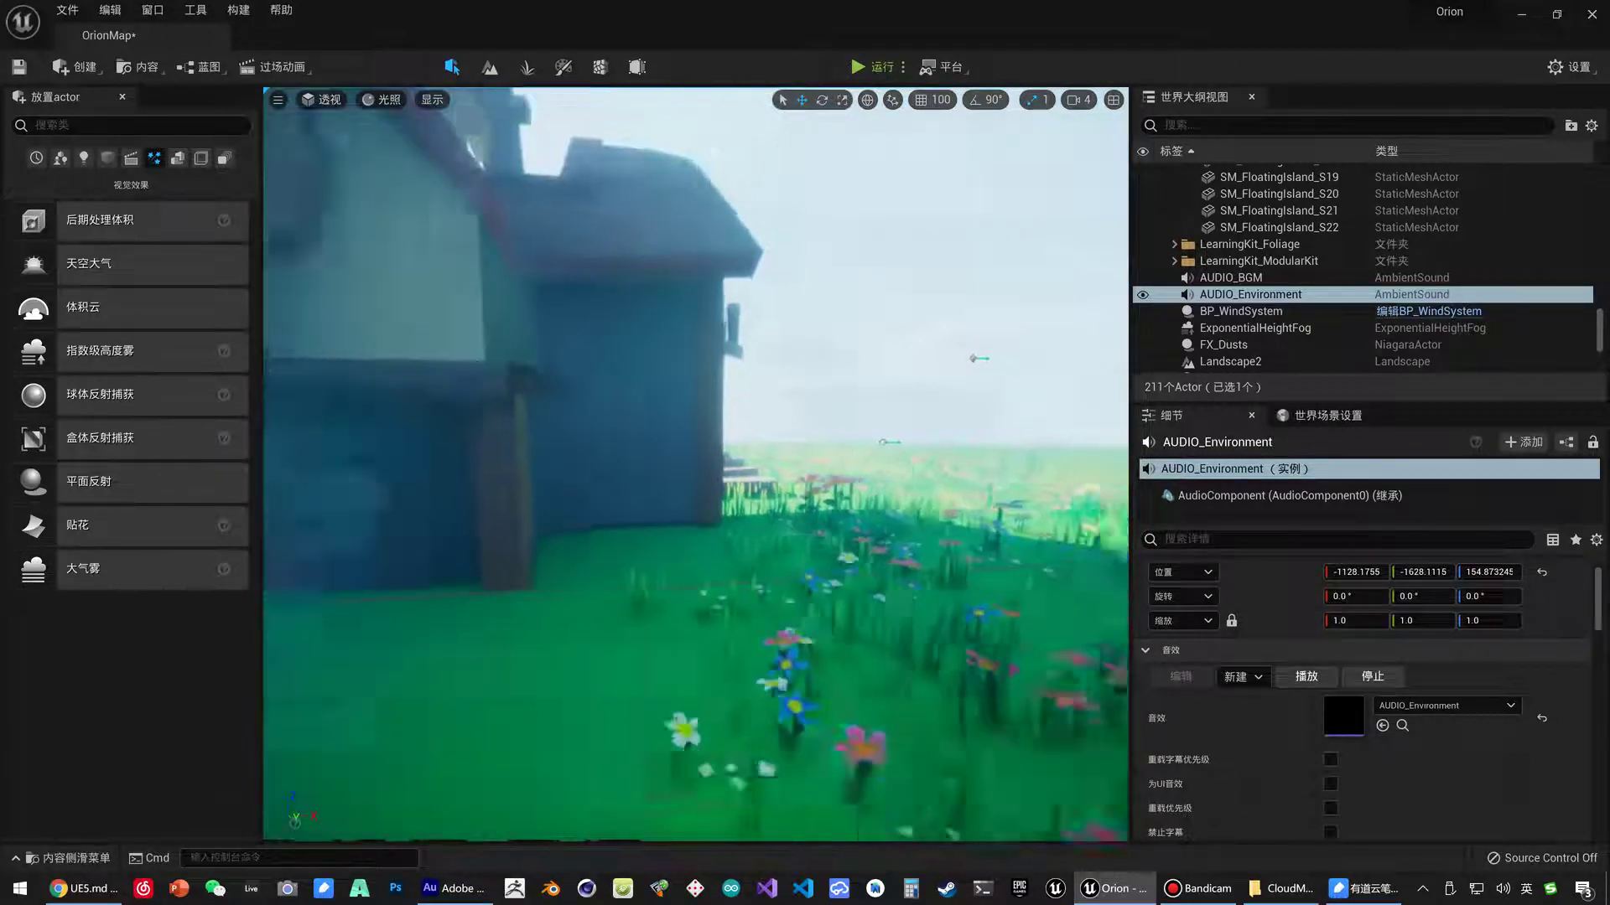
mouse_move(624, 573)
right_down()
mouse_move(653, 469)
mouse_move(668, 478)
right_up()
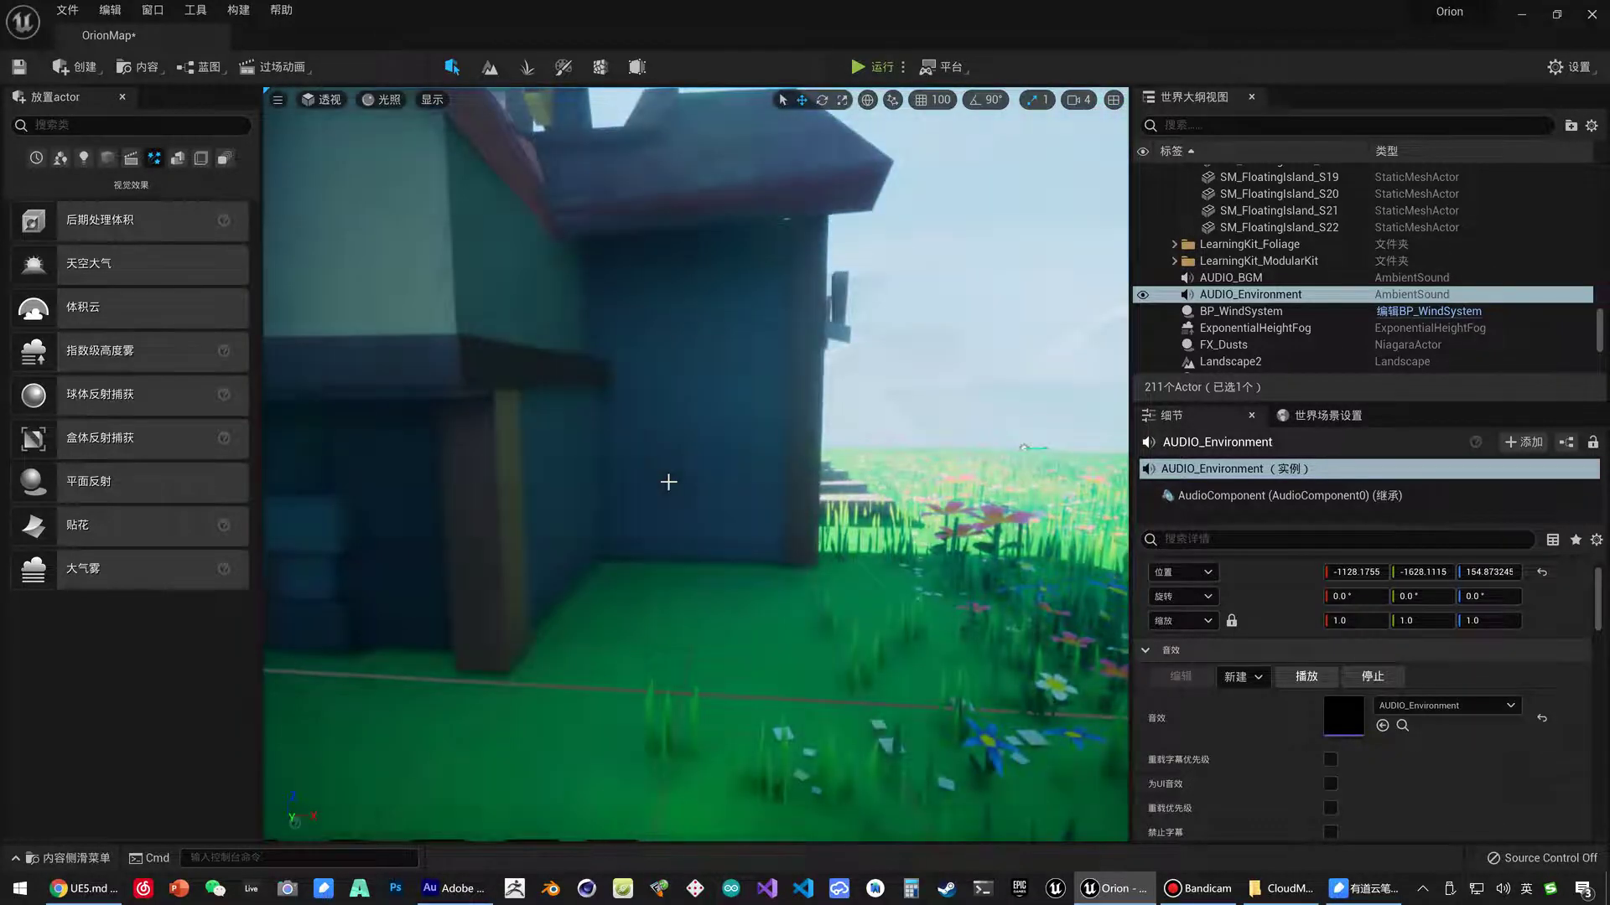
- Browse to StarterContent > Audio in the Content Drawer and preview Starter_Music01
key(ctrl+space)
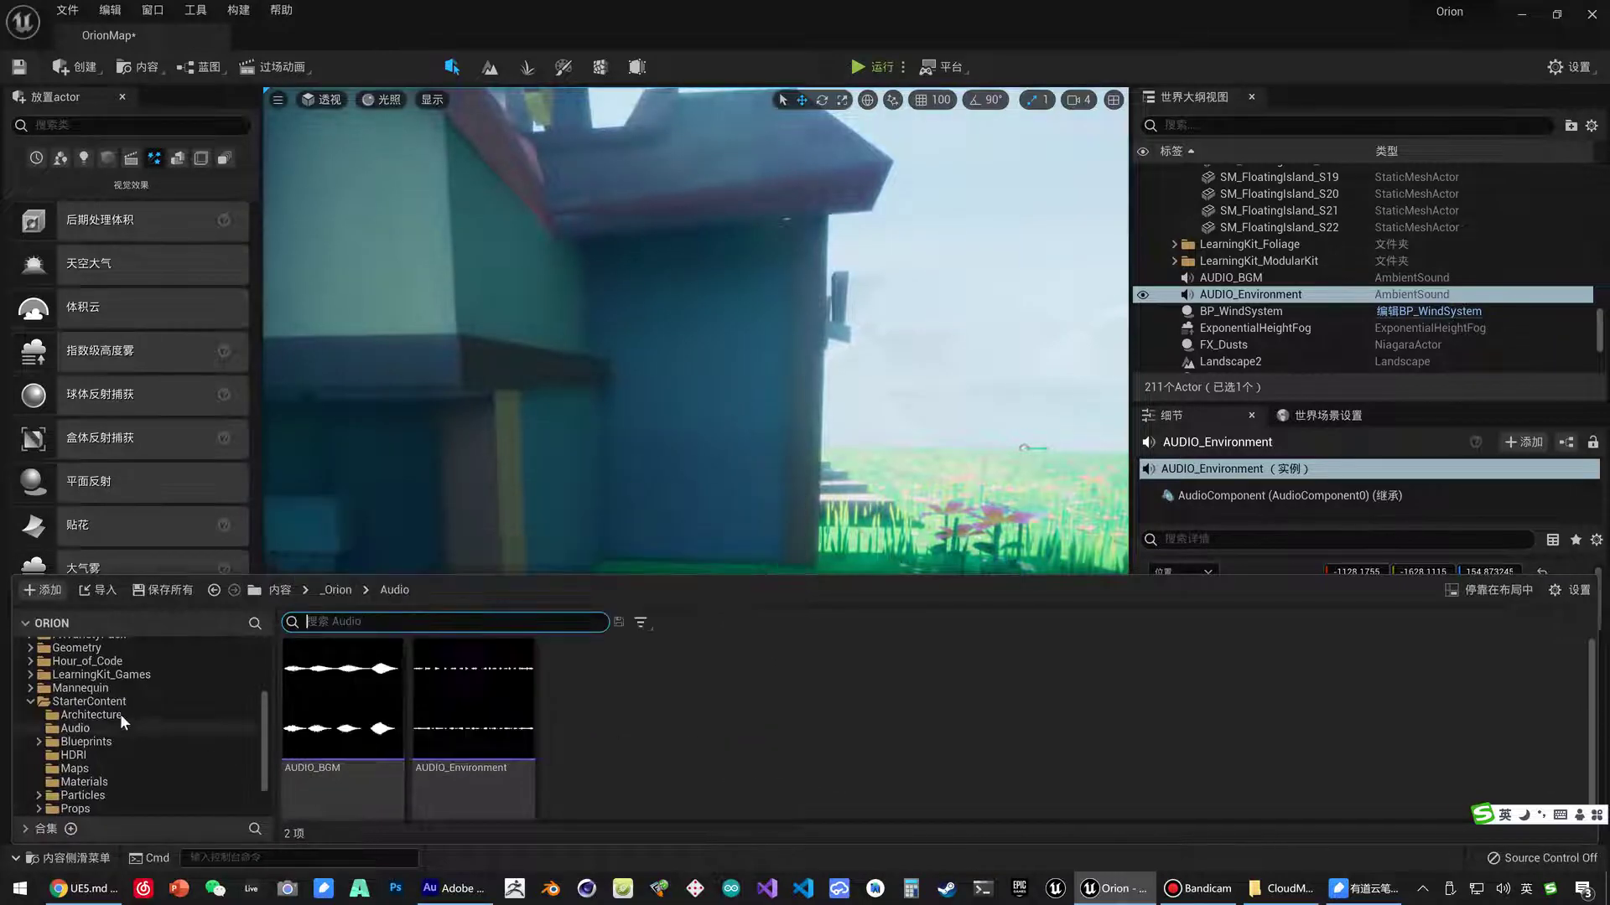
click(115, 710)
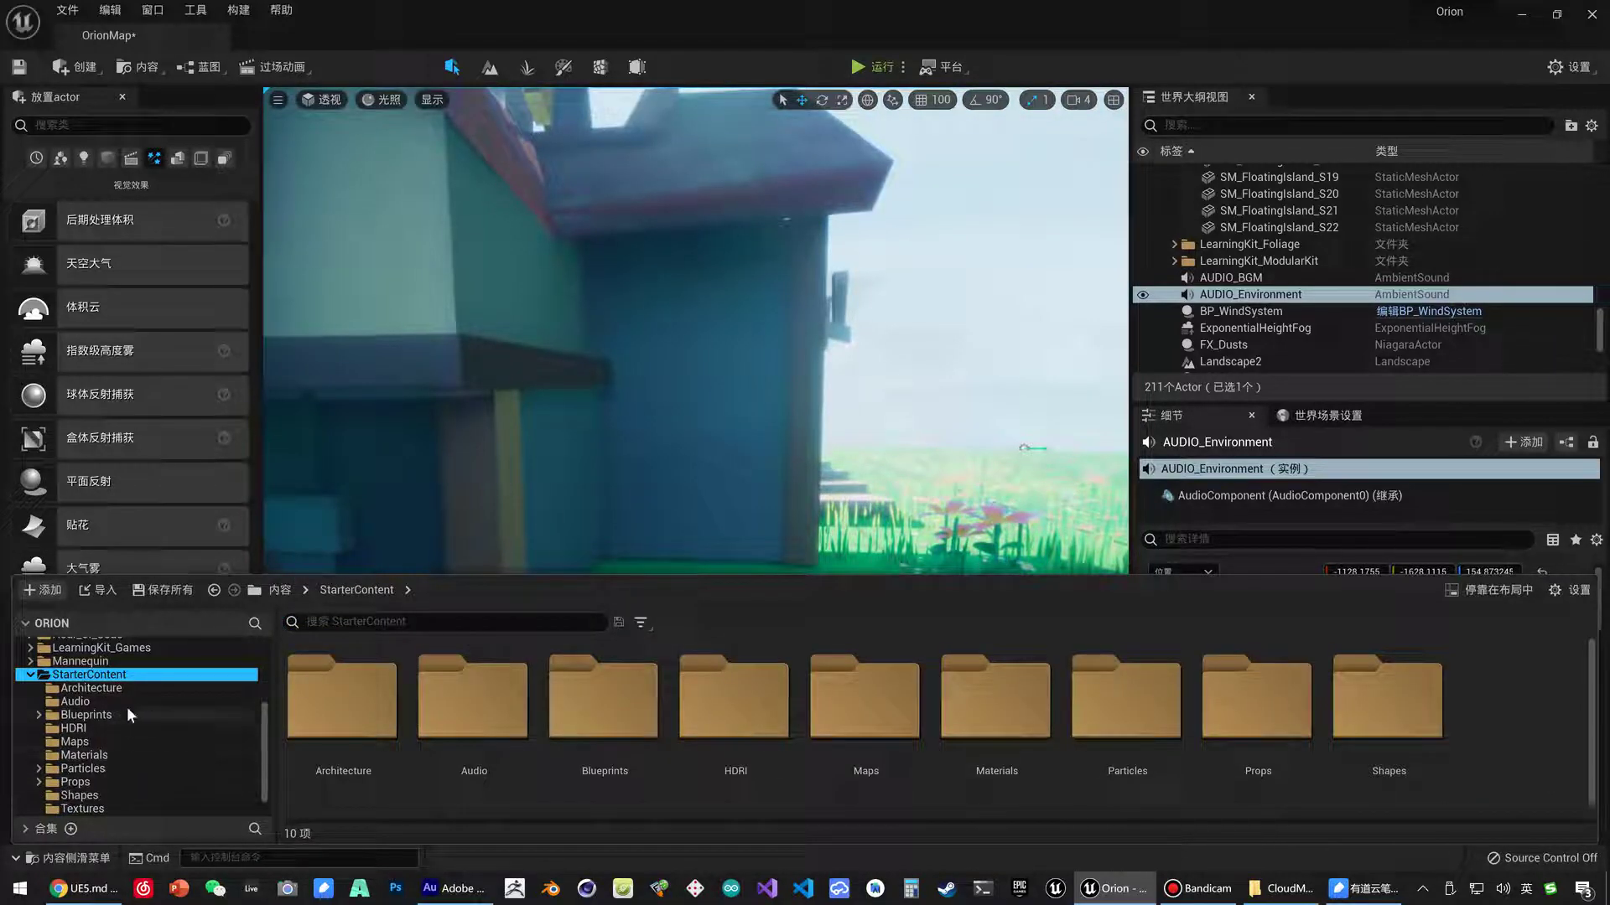
click(87, 704)
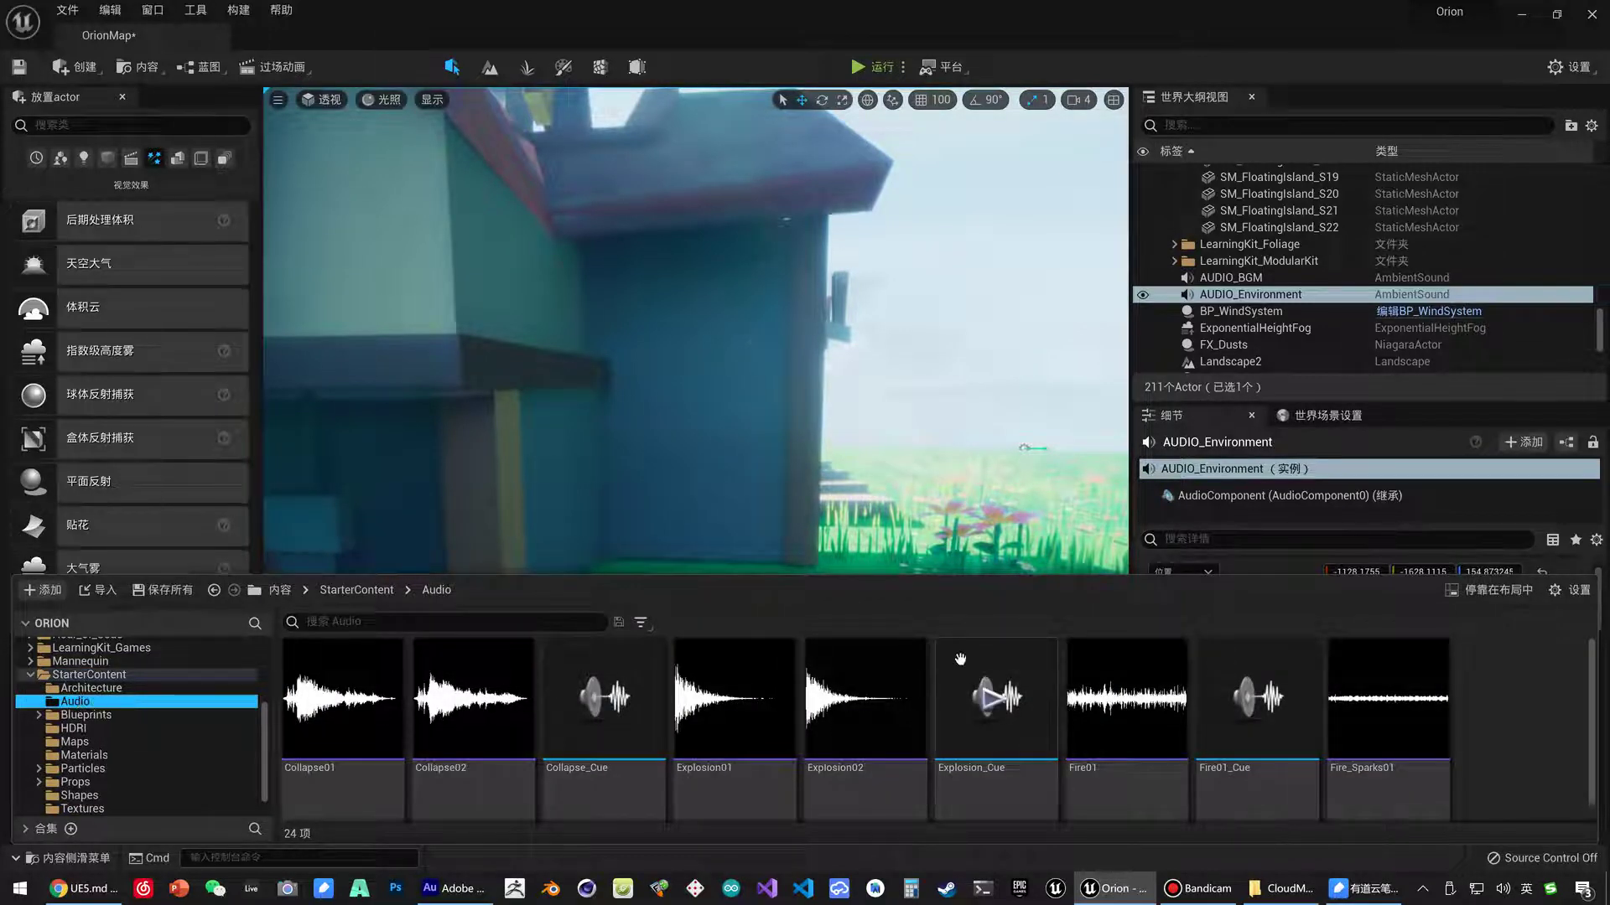
scroll(920, 738, down, 3)
scroll(1081, 746, down, 3)
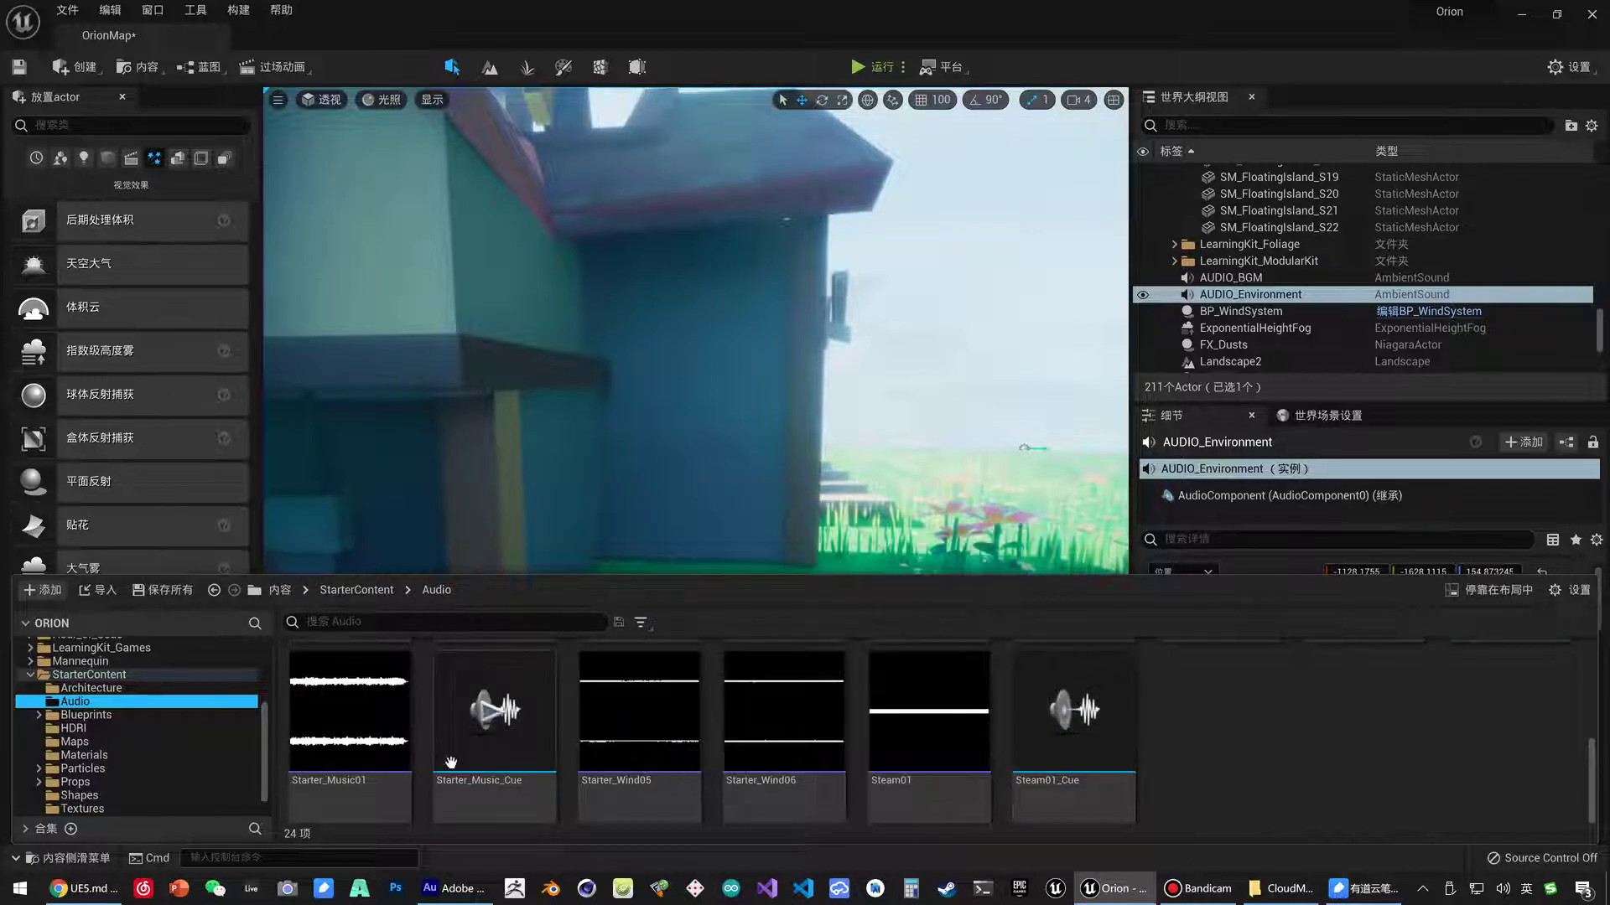
click(349, 711)
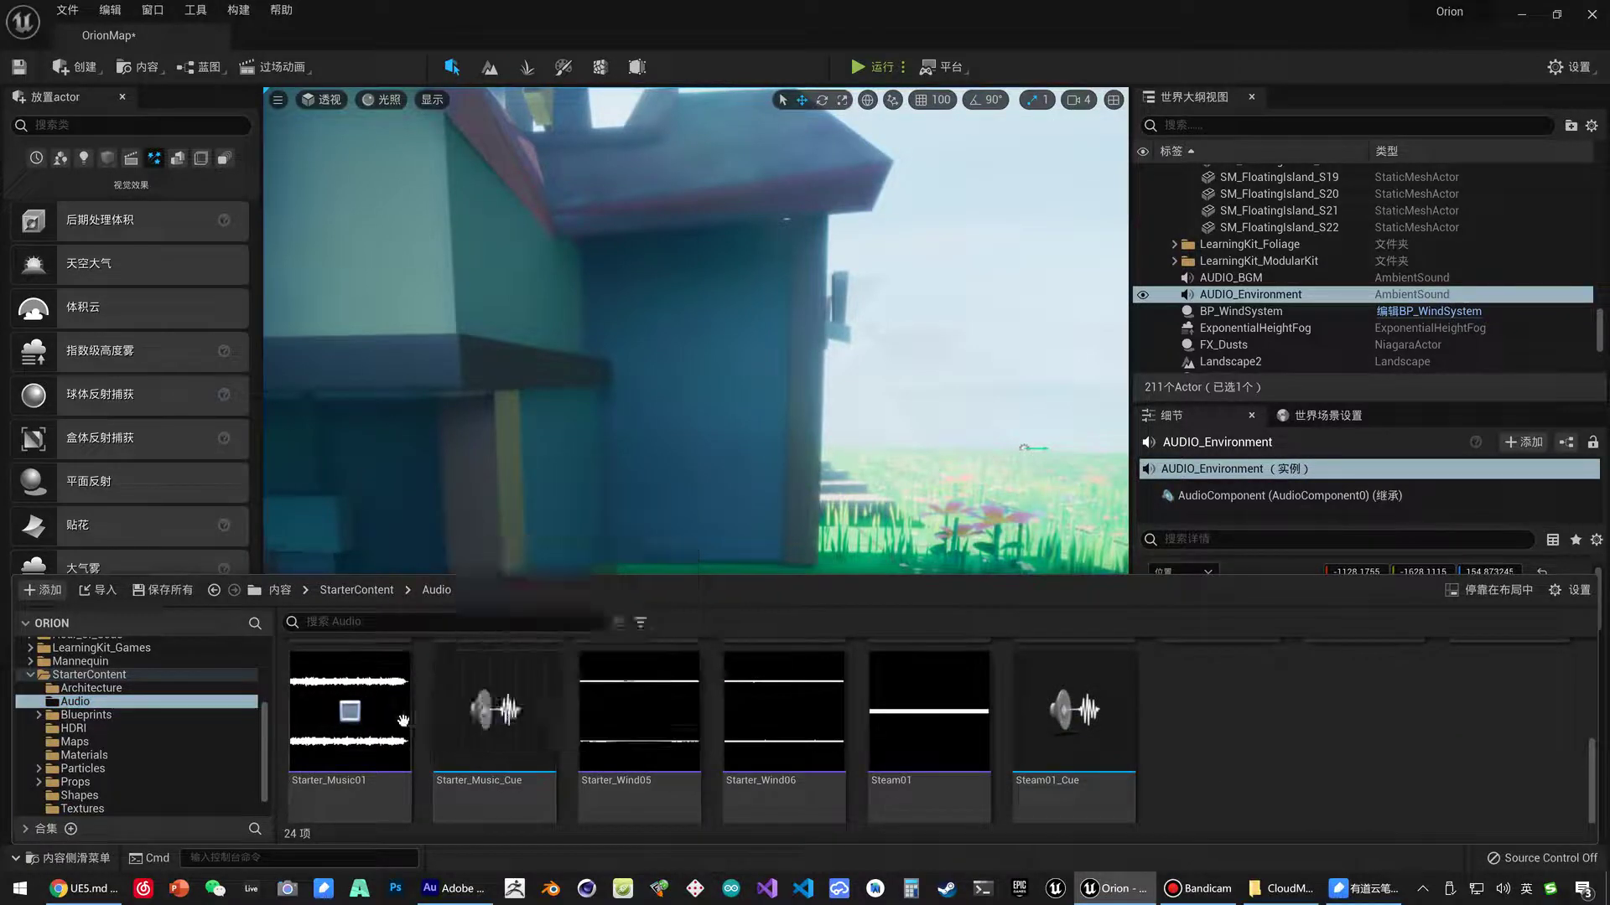
scroll(1443, 700, up, 2)
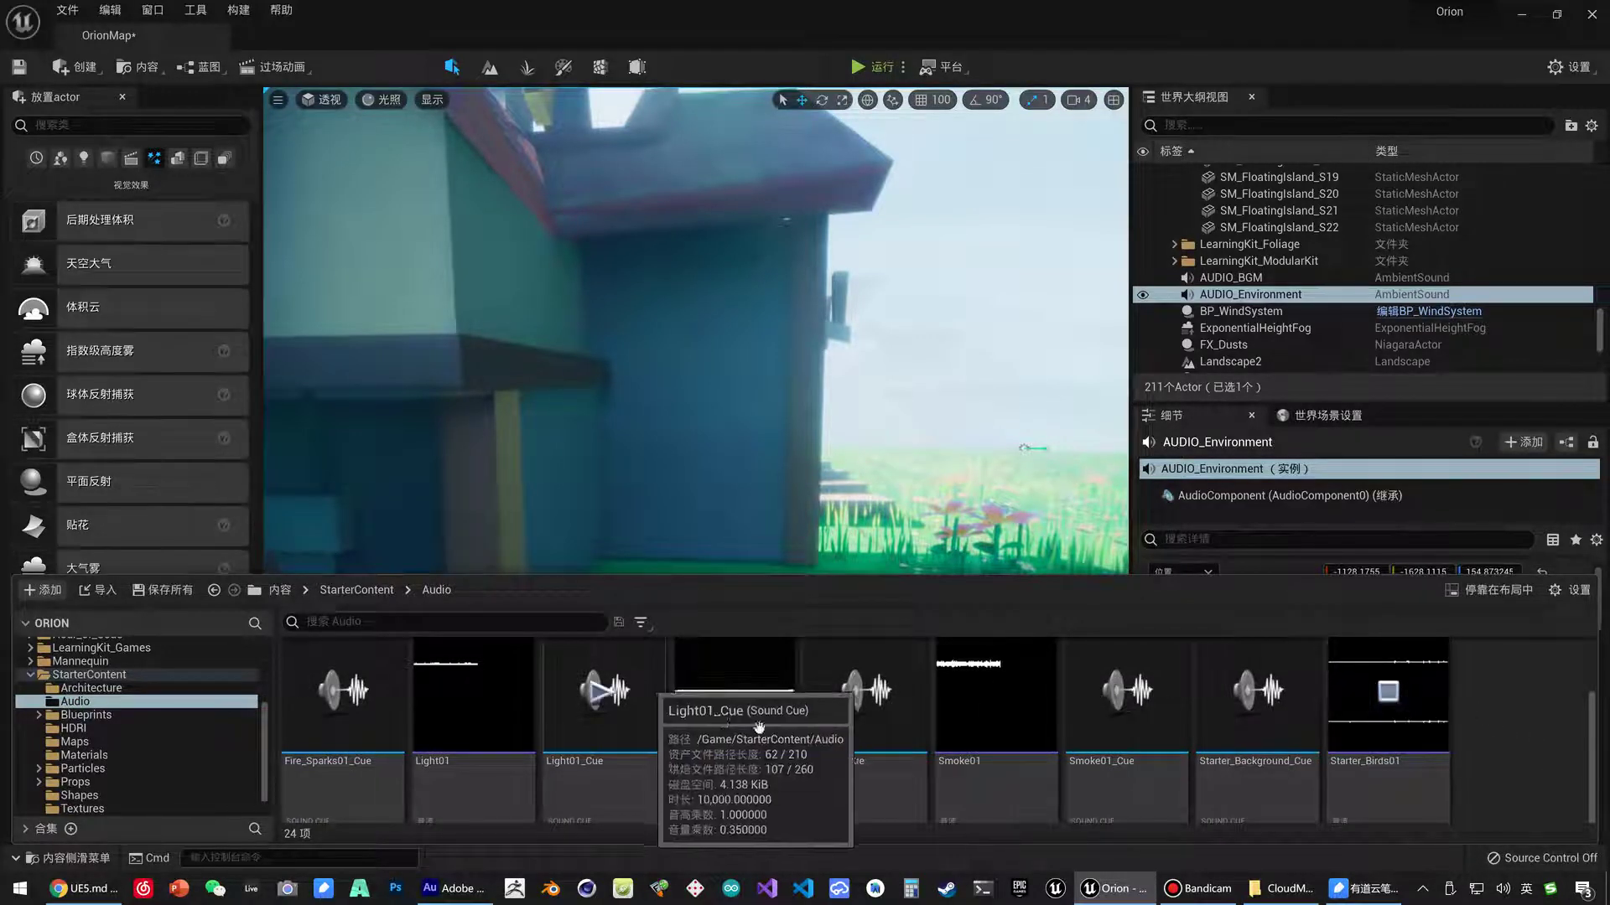
scroll(788, 720, up, 1)
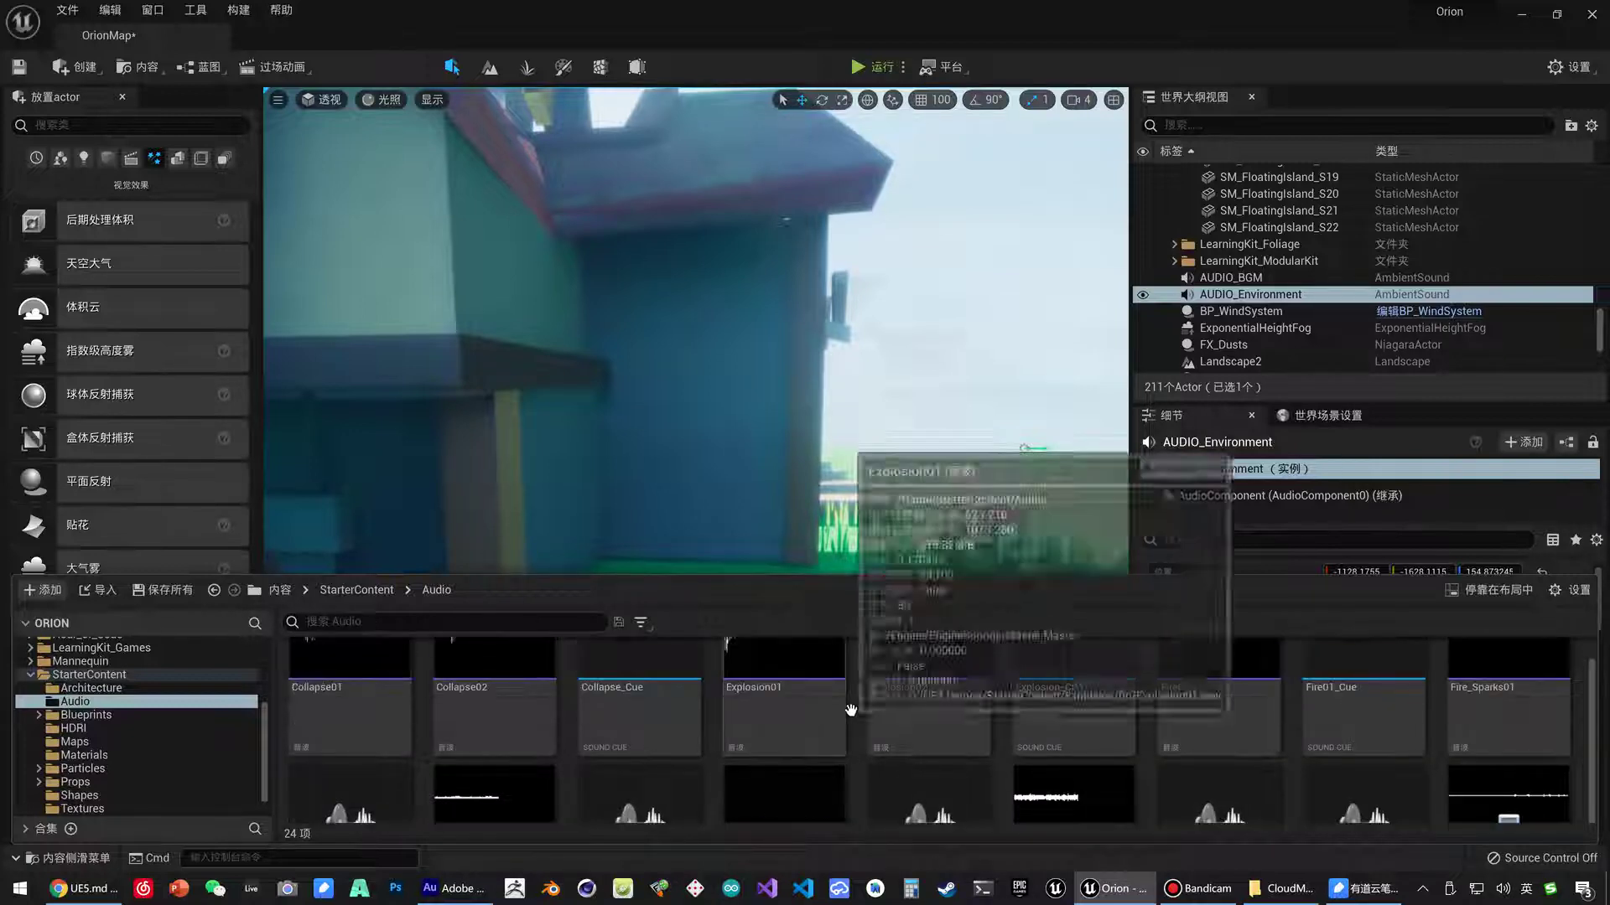
scroll(850, 710, up, 3)
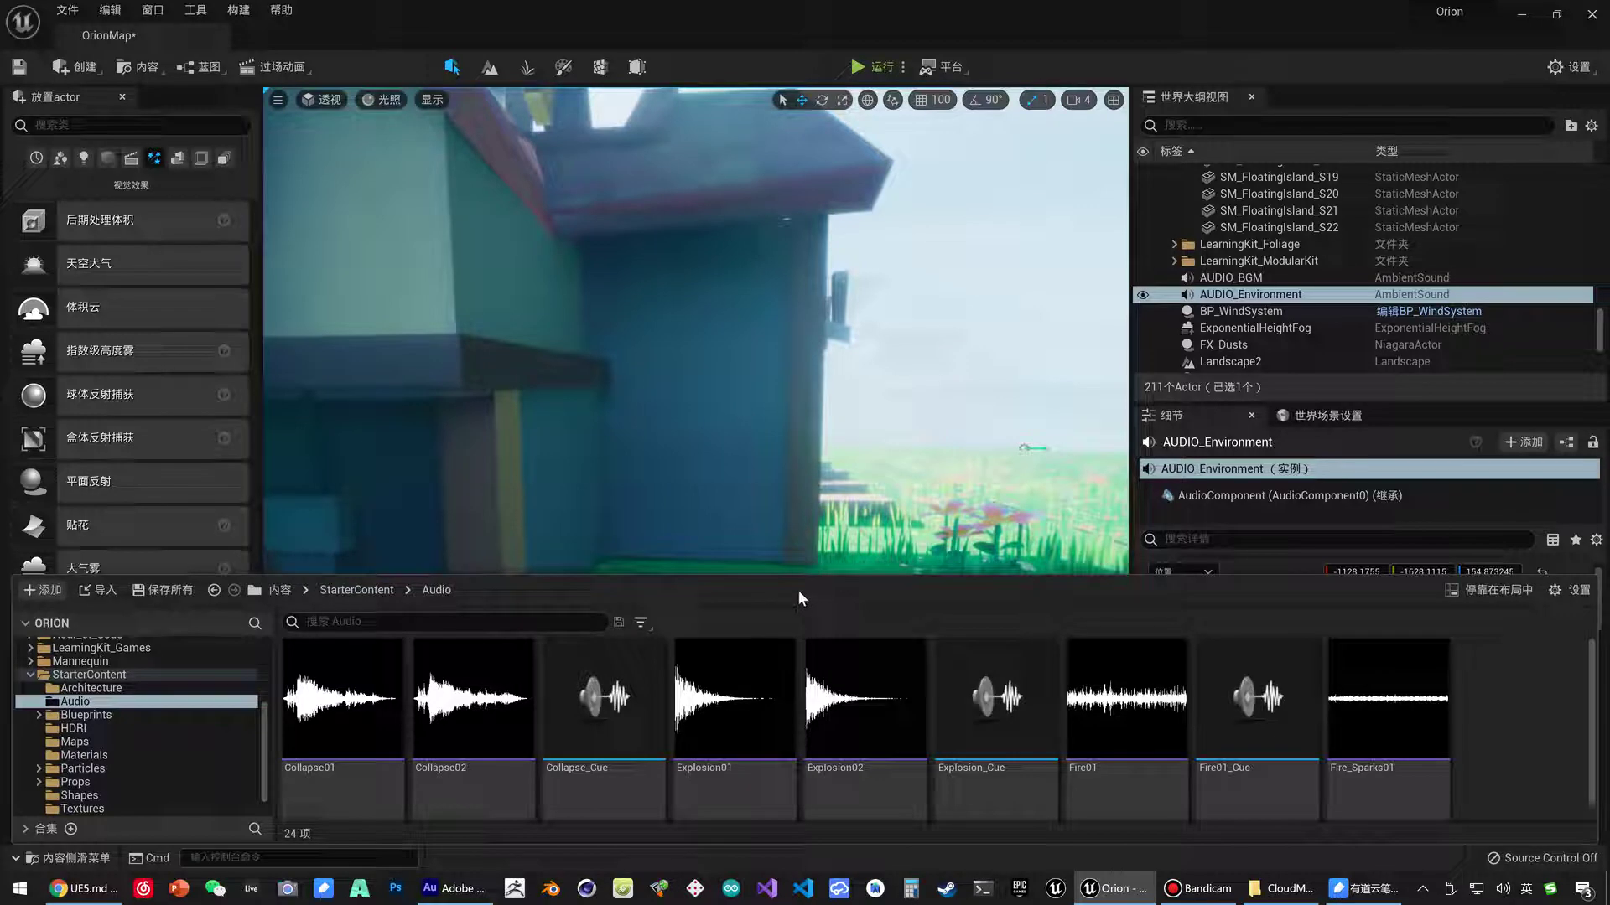
- Lower the view toward the house base and bring back the StarterContent Audio folder
right_drag(804, 467, 805, 486)
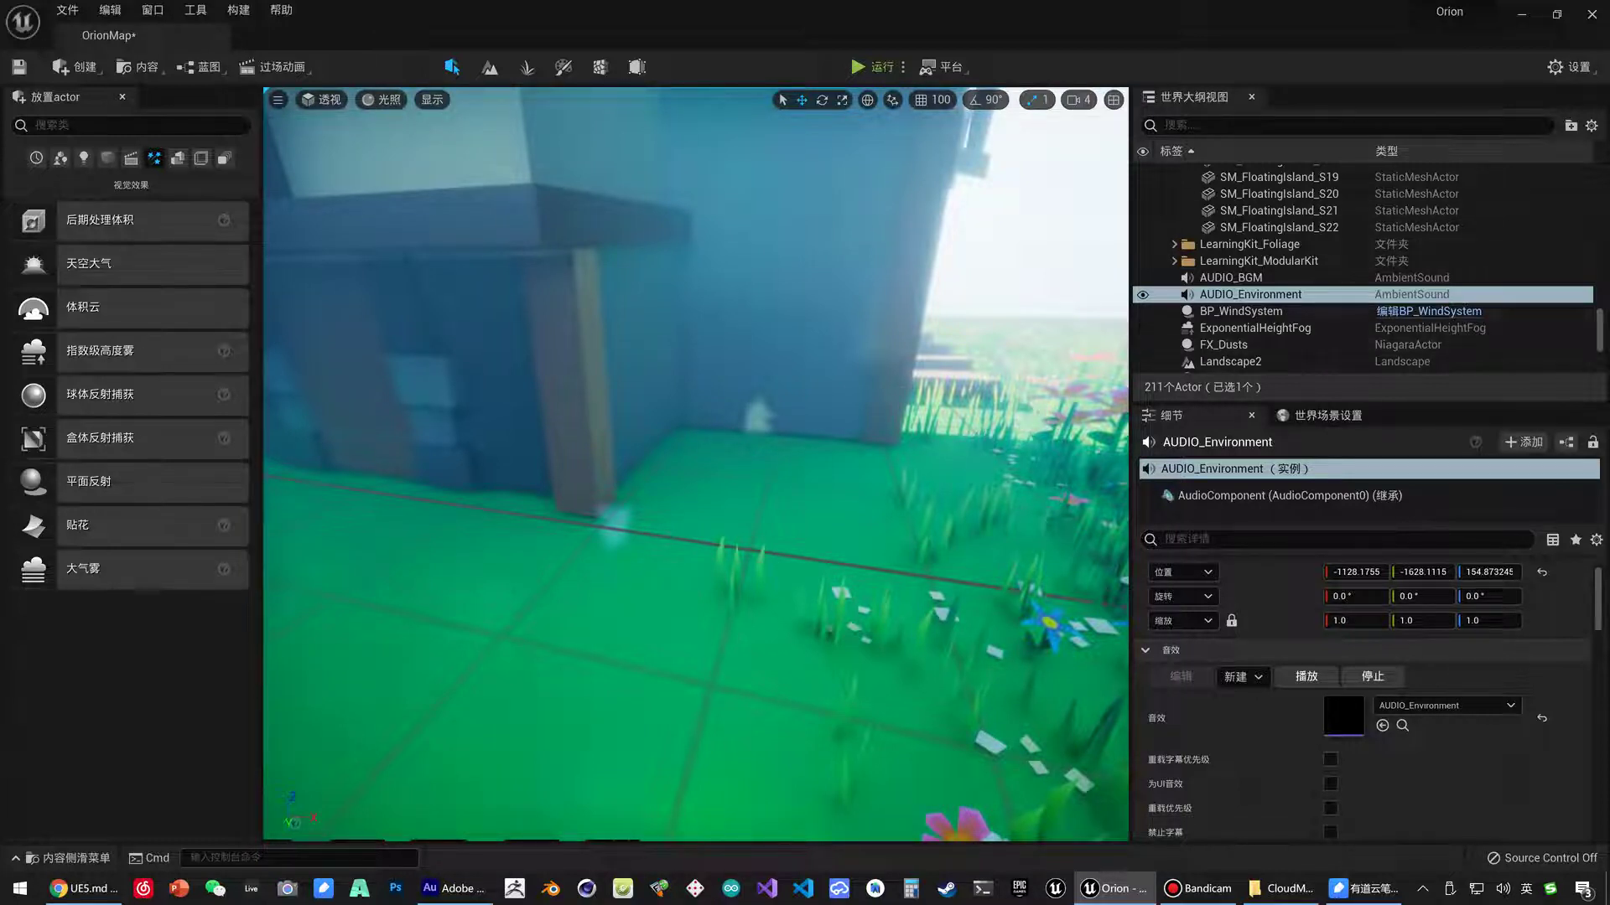
key(ctrl+space)
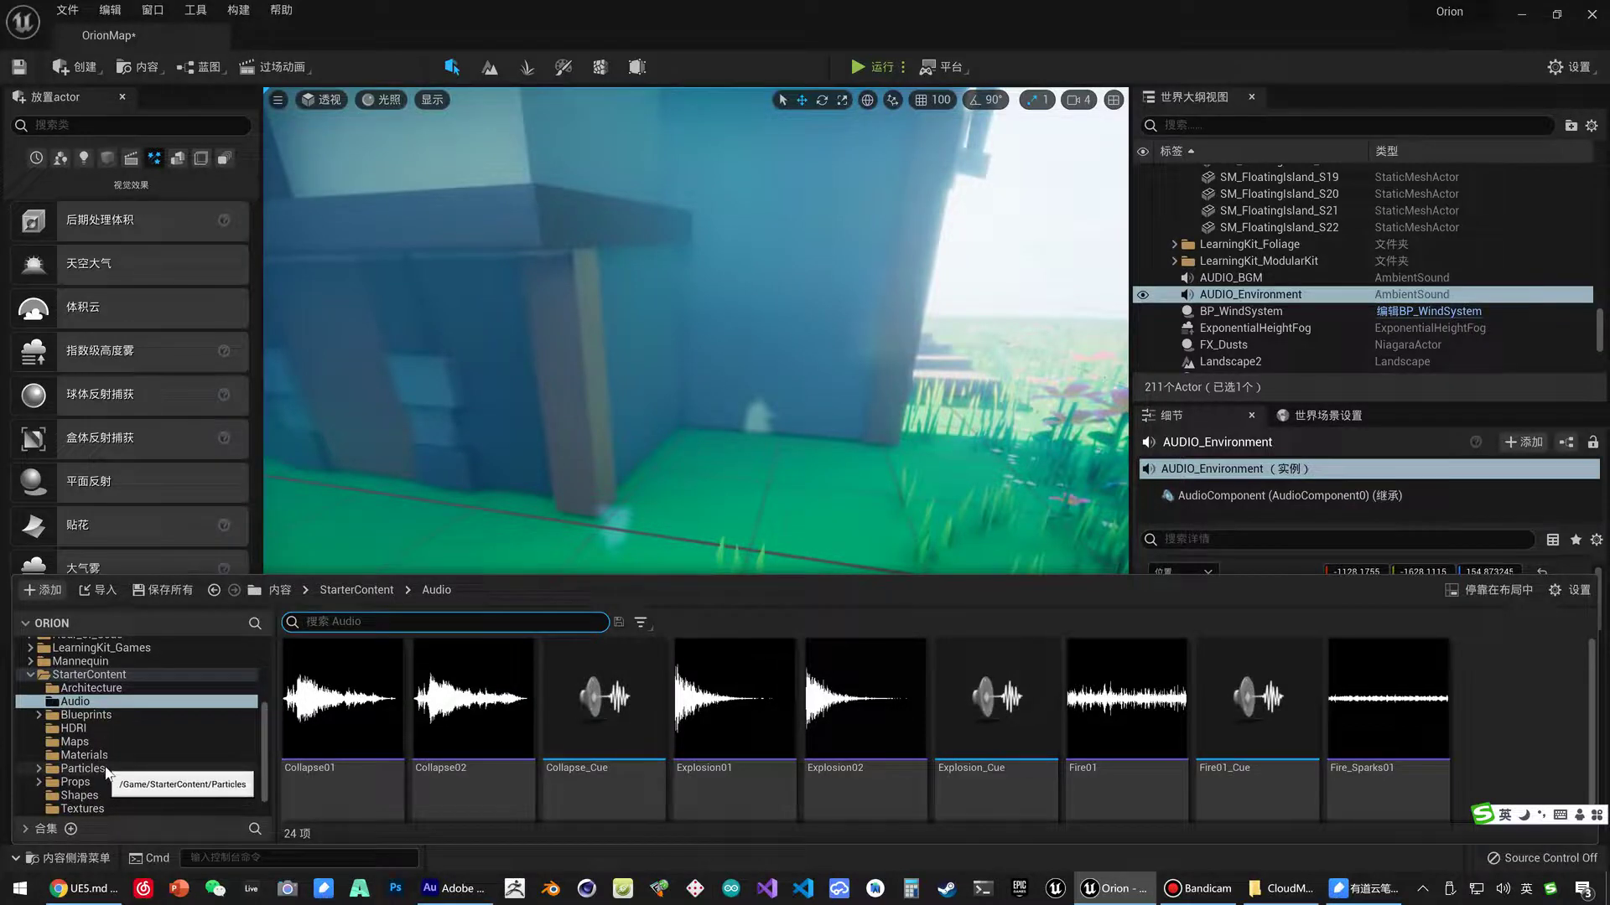
scroll(109, 759, down, 1)
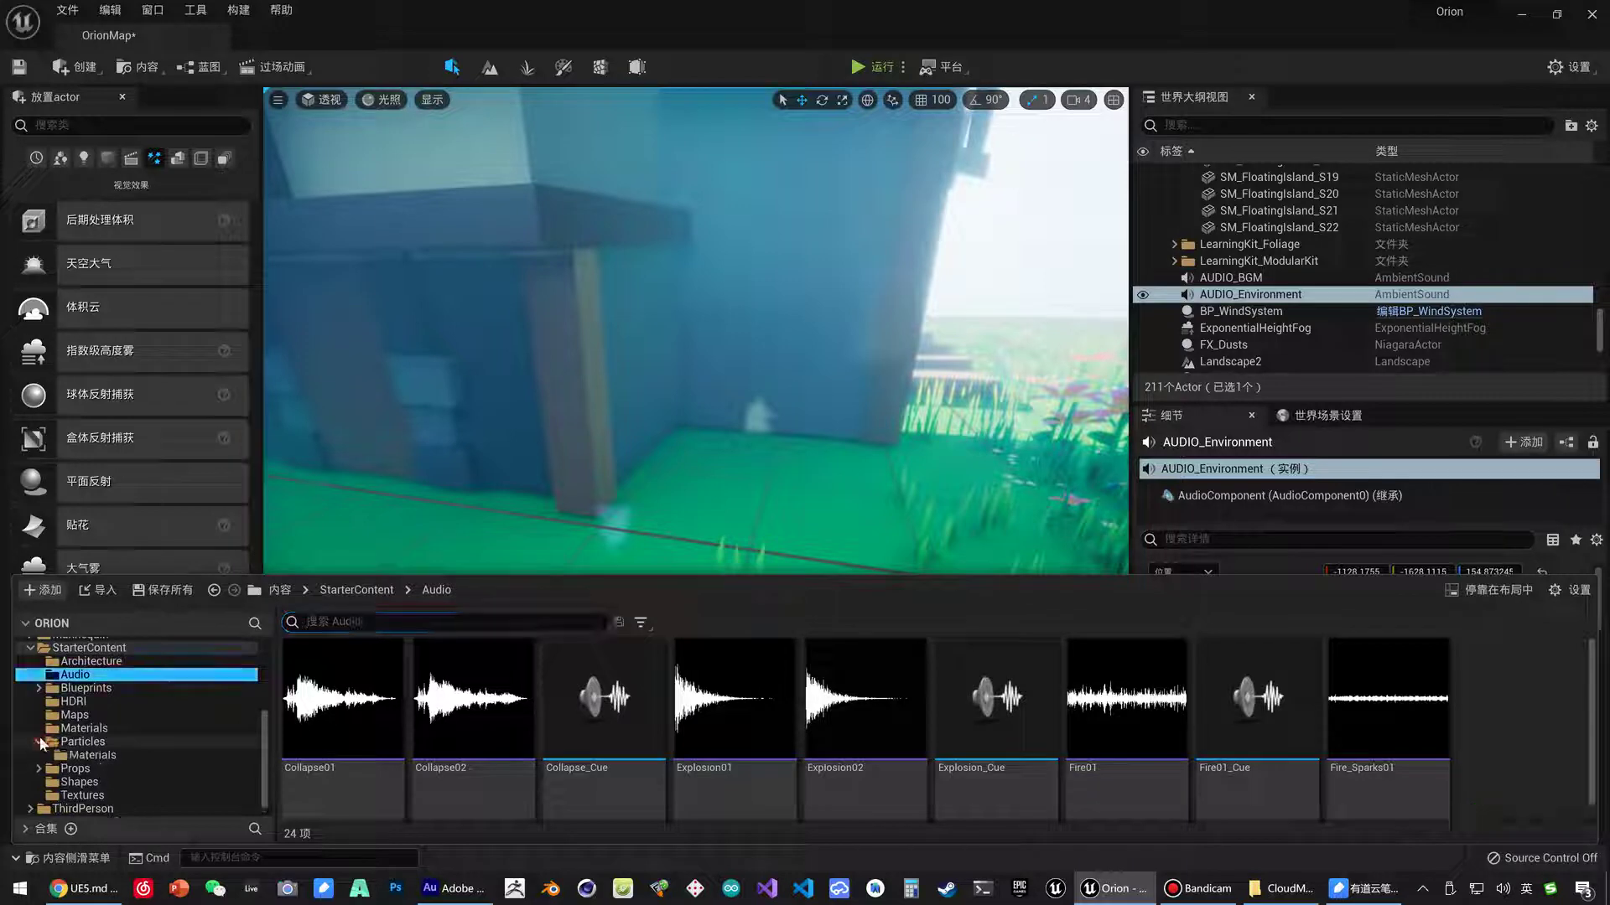
- Place a P_Fire emitter from StarterContent Particles on the ground beside the house wall
click(41, 741)
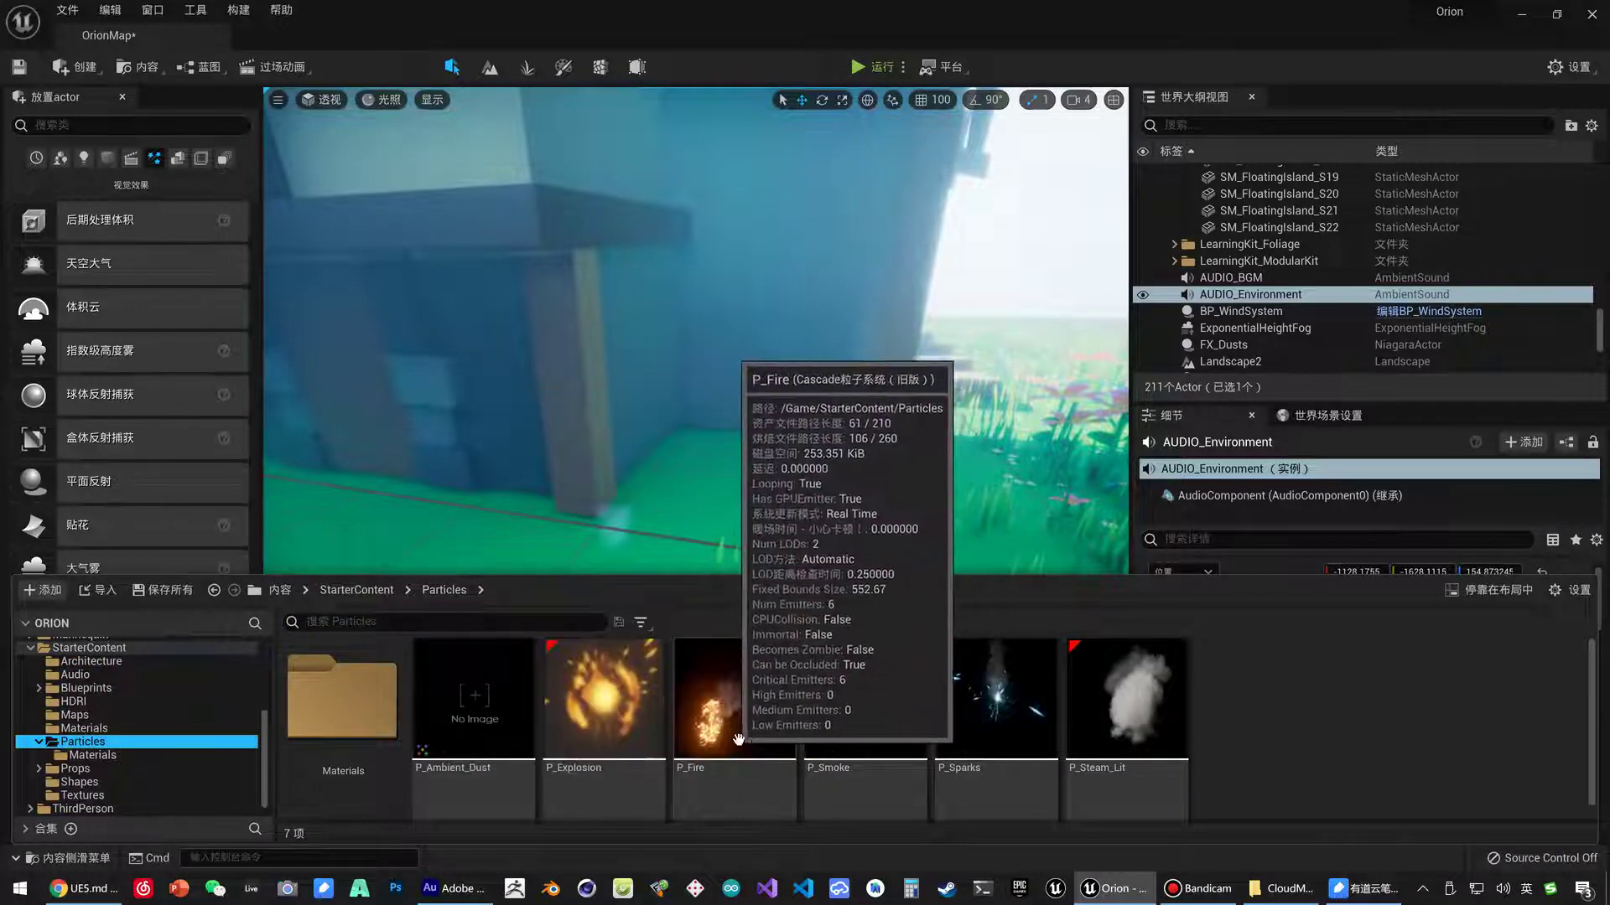
drag(738, 738, 779, 476)
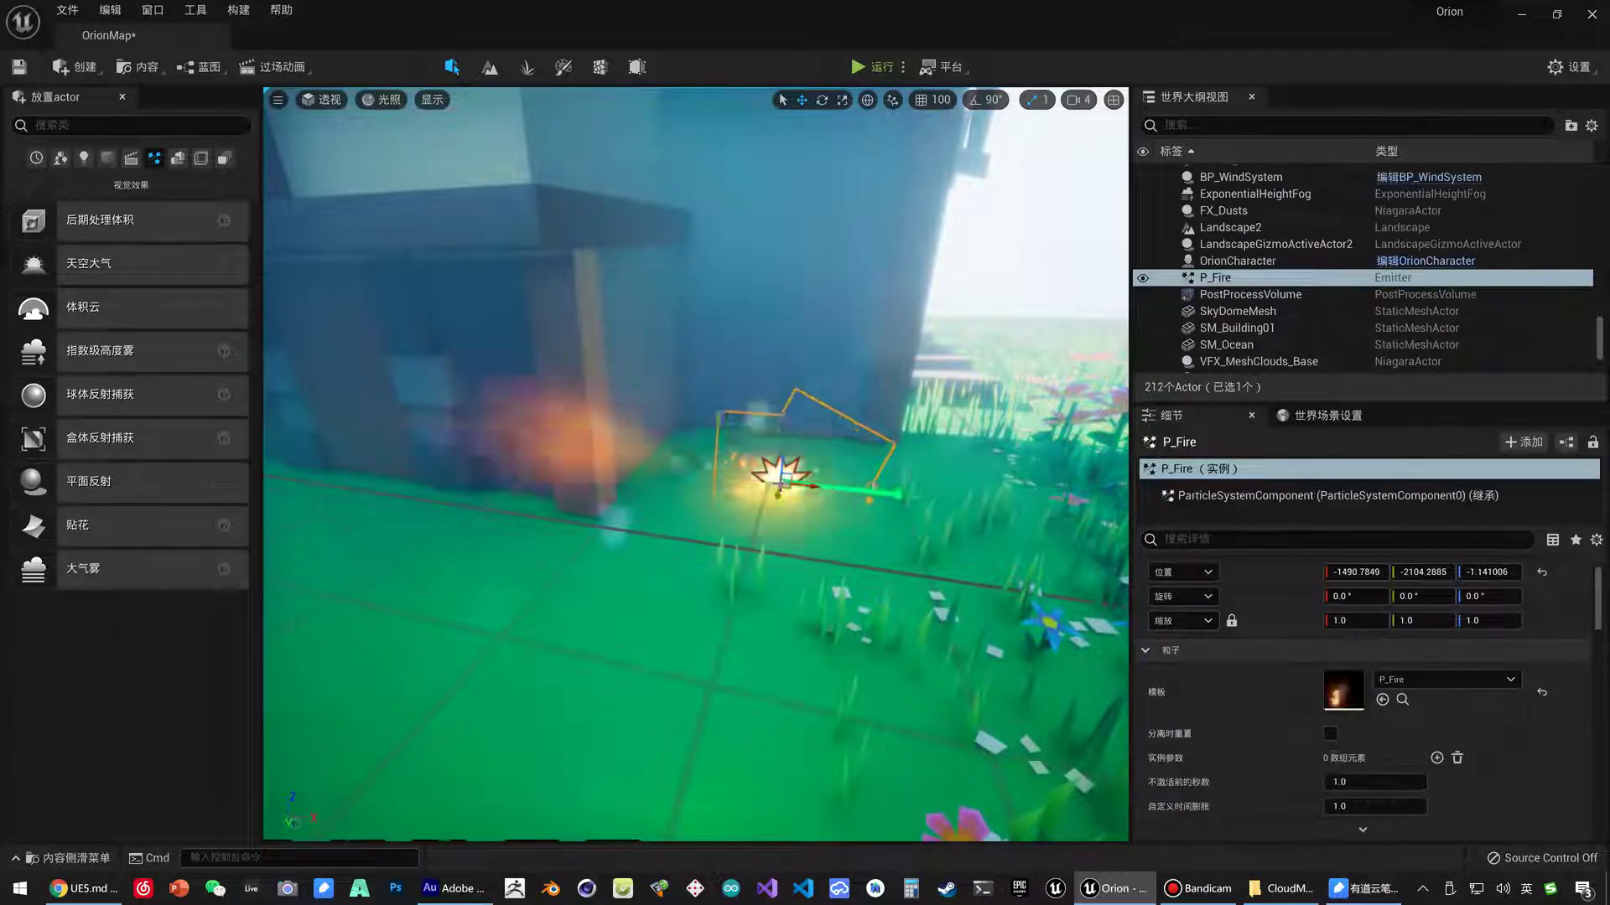
right_drag(737, 557, 872, 545)
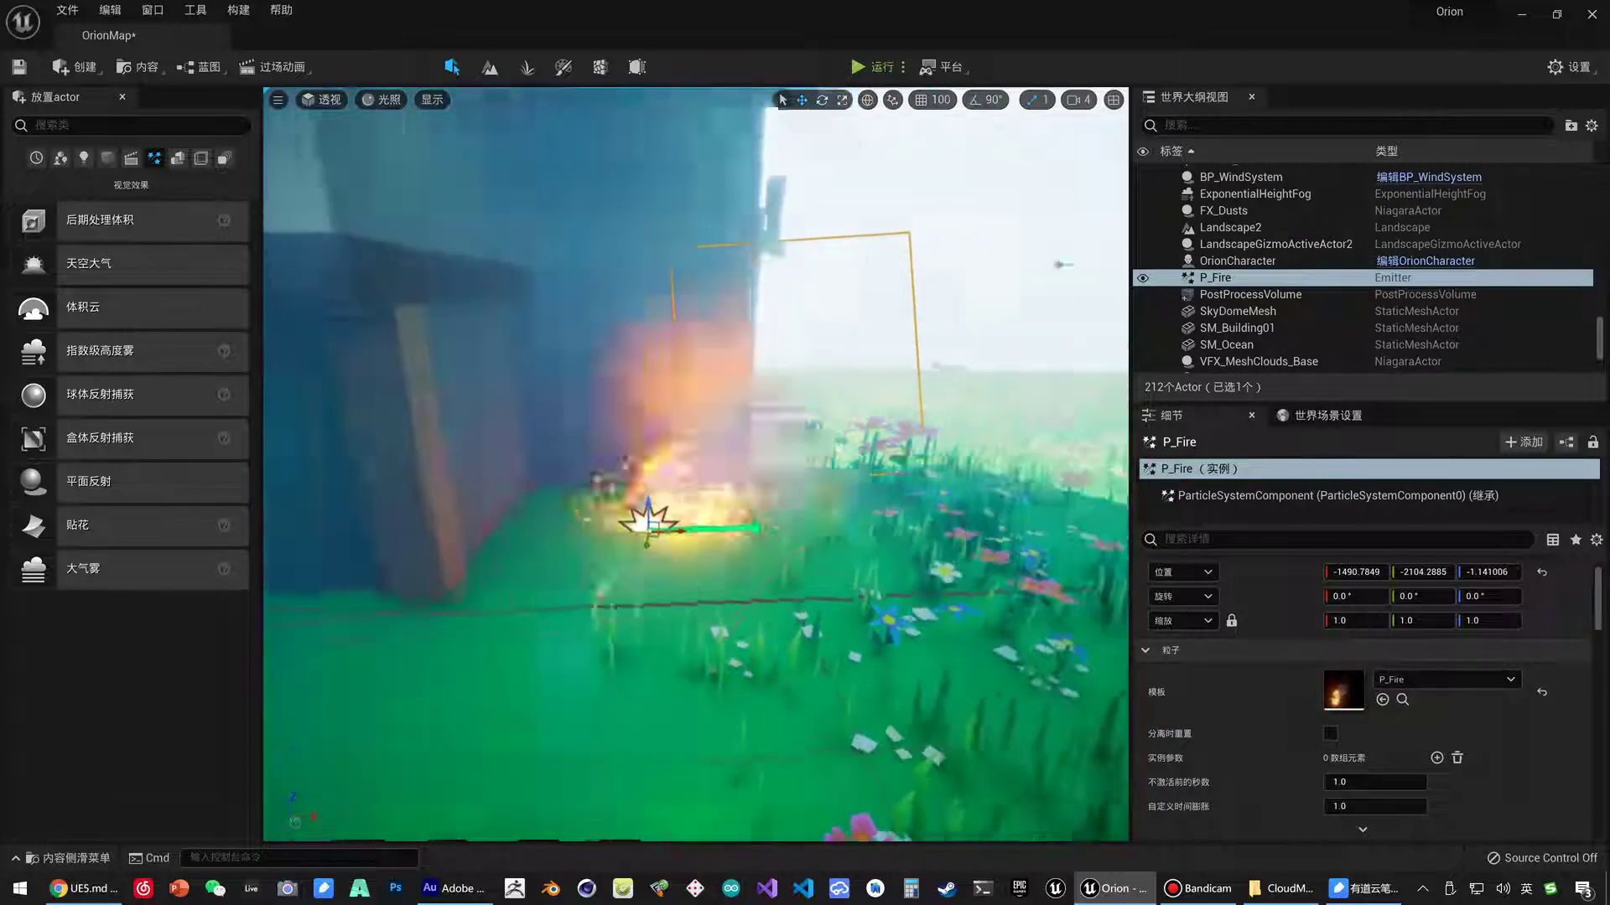
right_drag(726, 587, 726, 587)
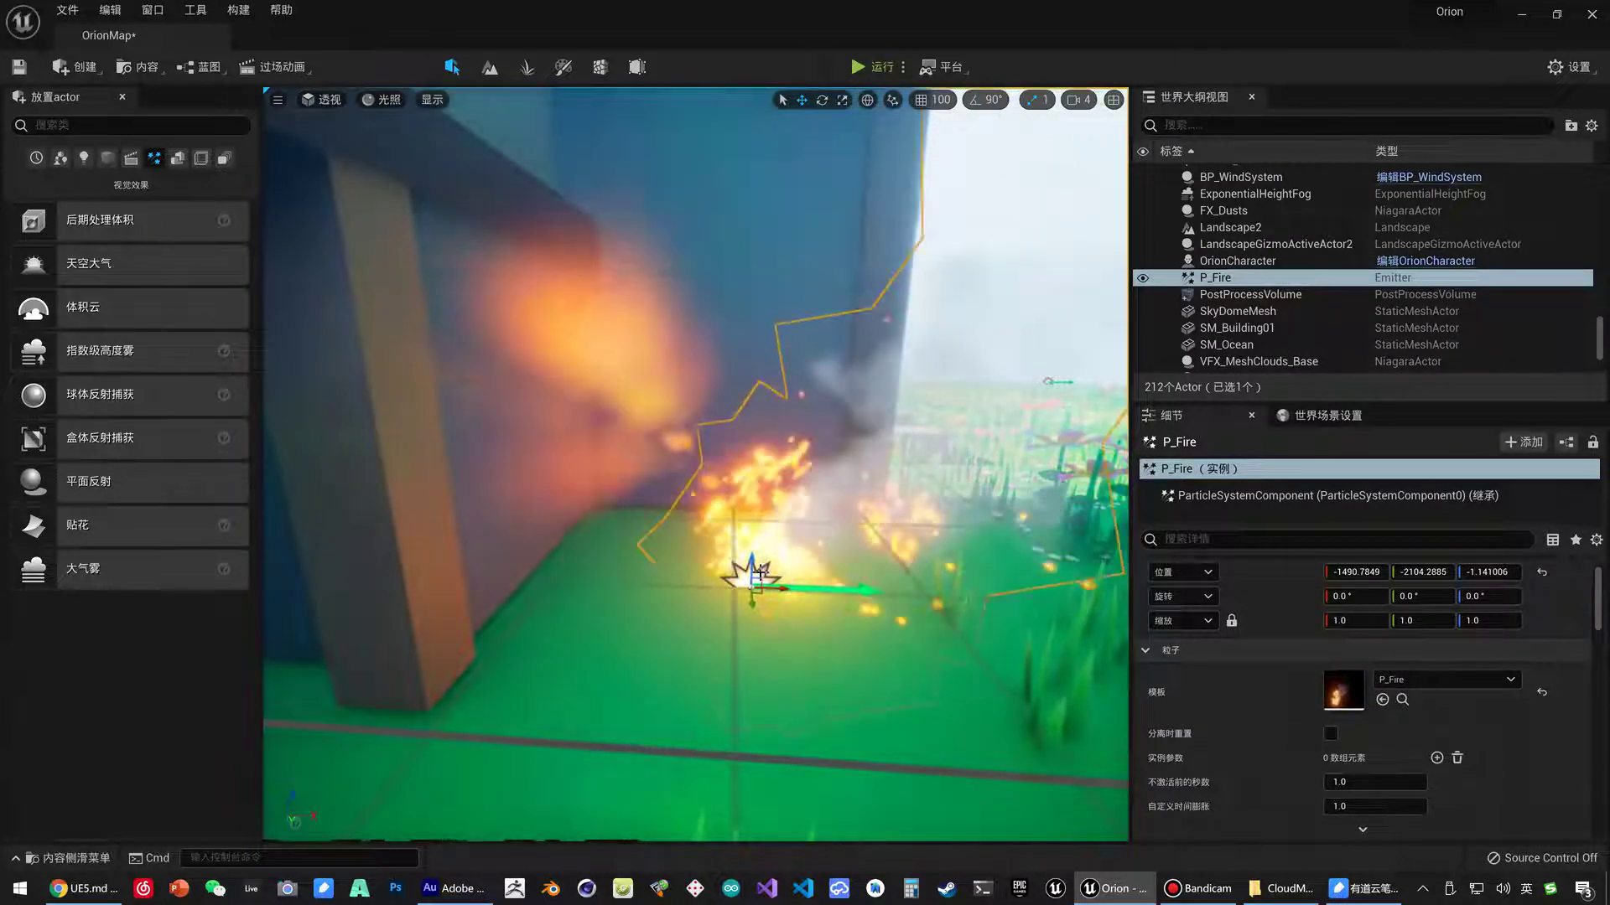
key(ctrl+space)
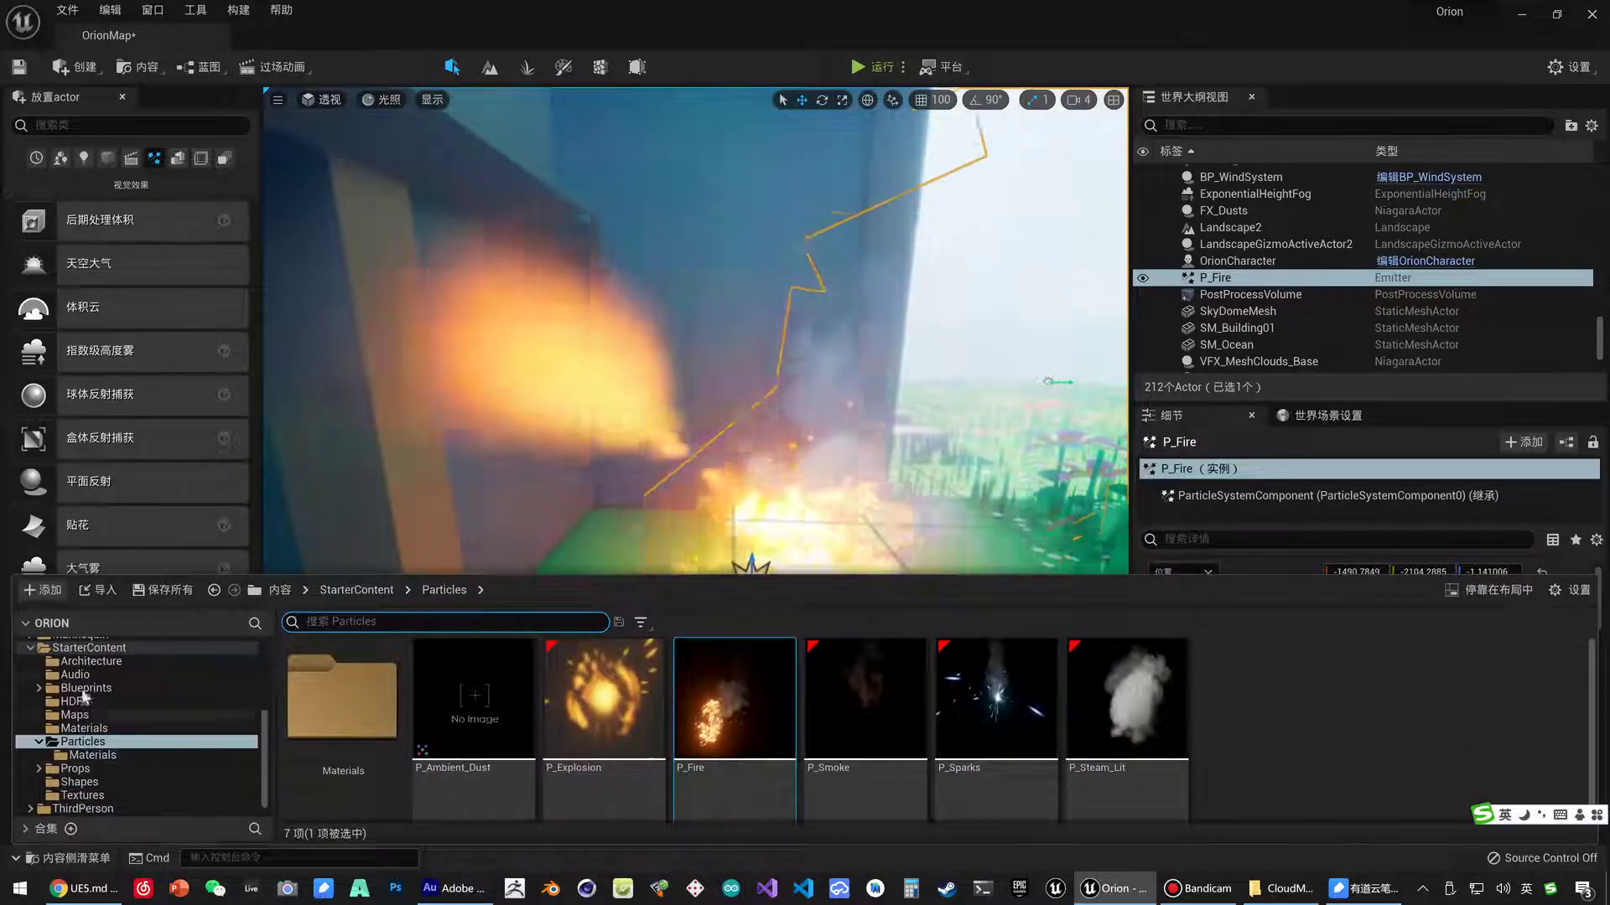
- Preview the Fire01 sound in the Audio folder and frame the view on the P_Fire emitter
click(75, 675)
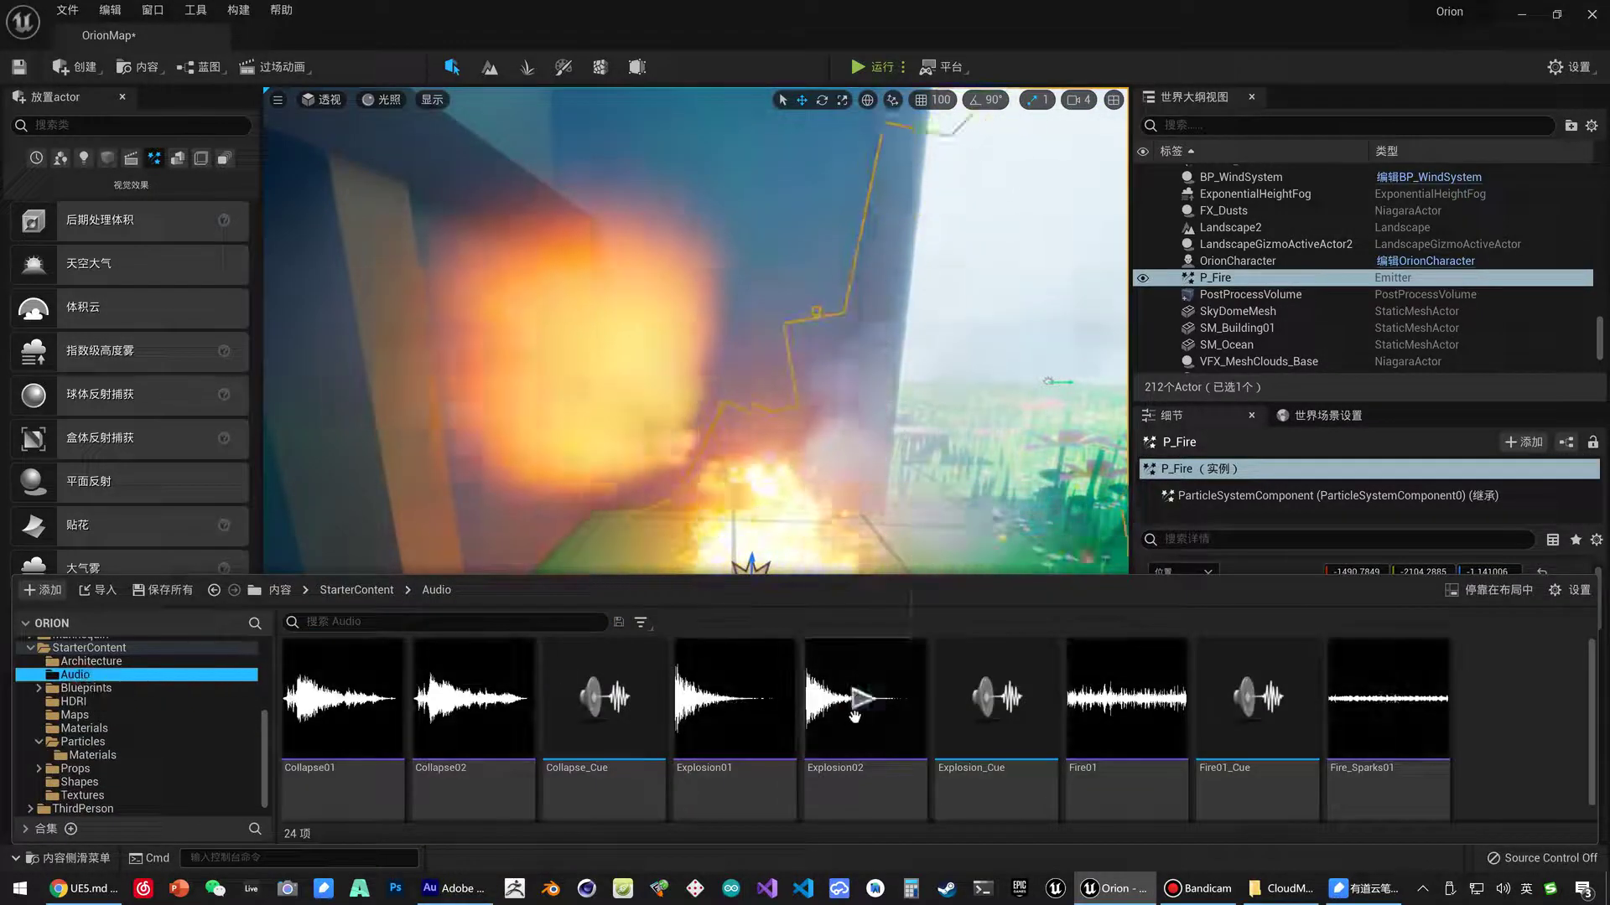
click(1140, 712)
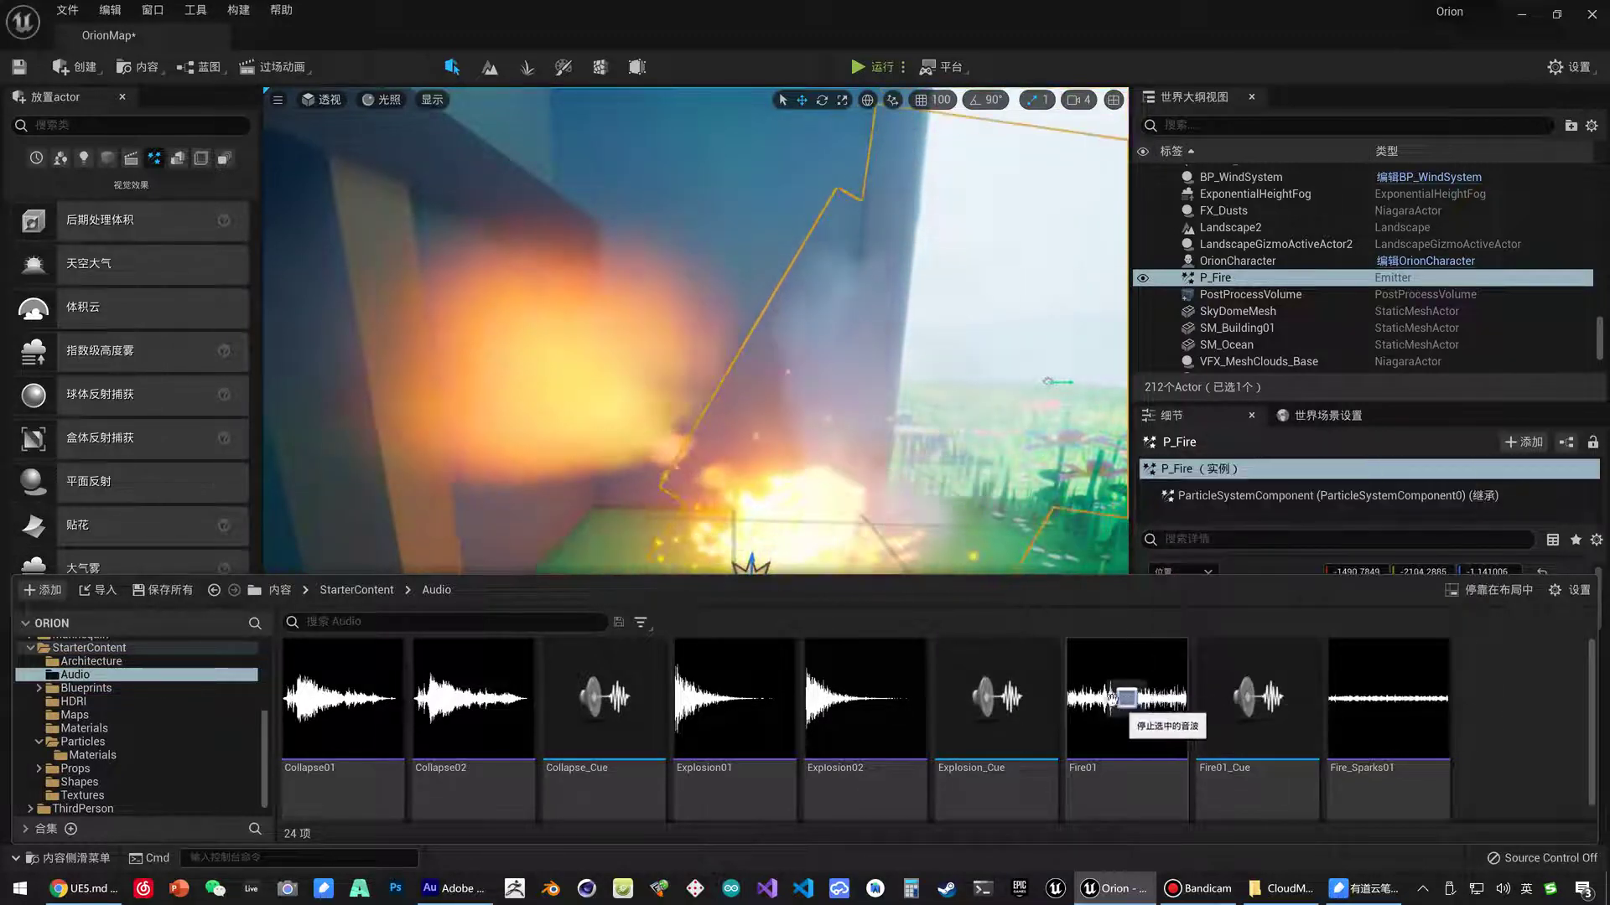
mouse_move(1110, 698)
mouse_down()
mouse_move(1041, 694)
mouse_move(759, 557)
mouse_up()
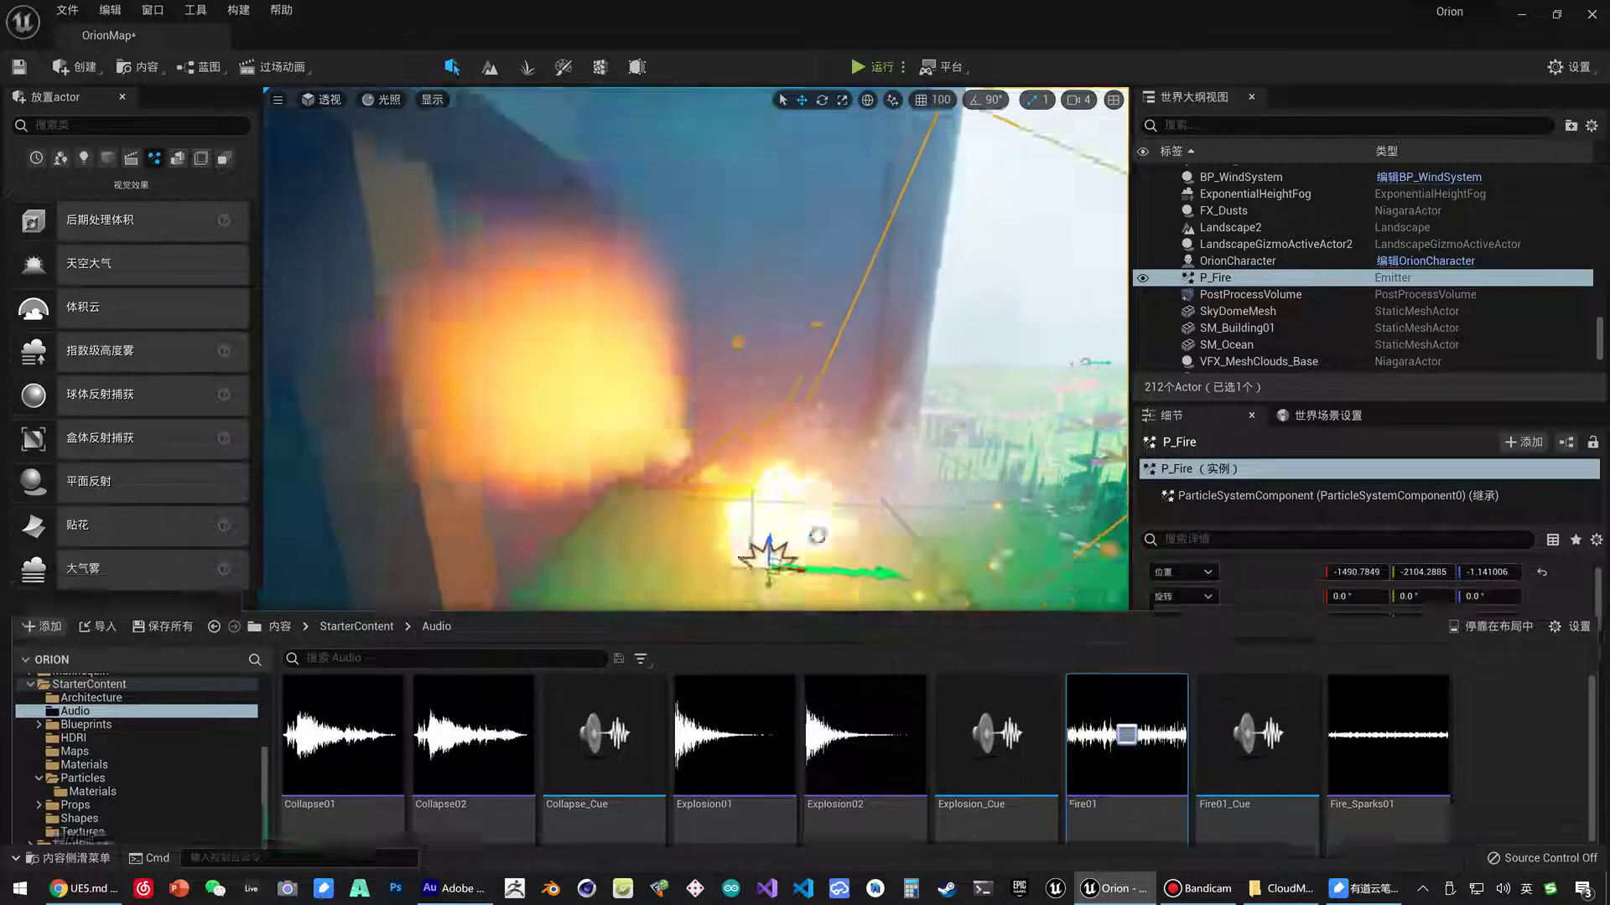
key(f)
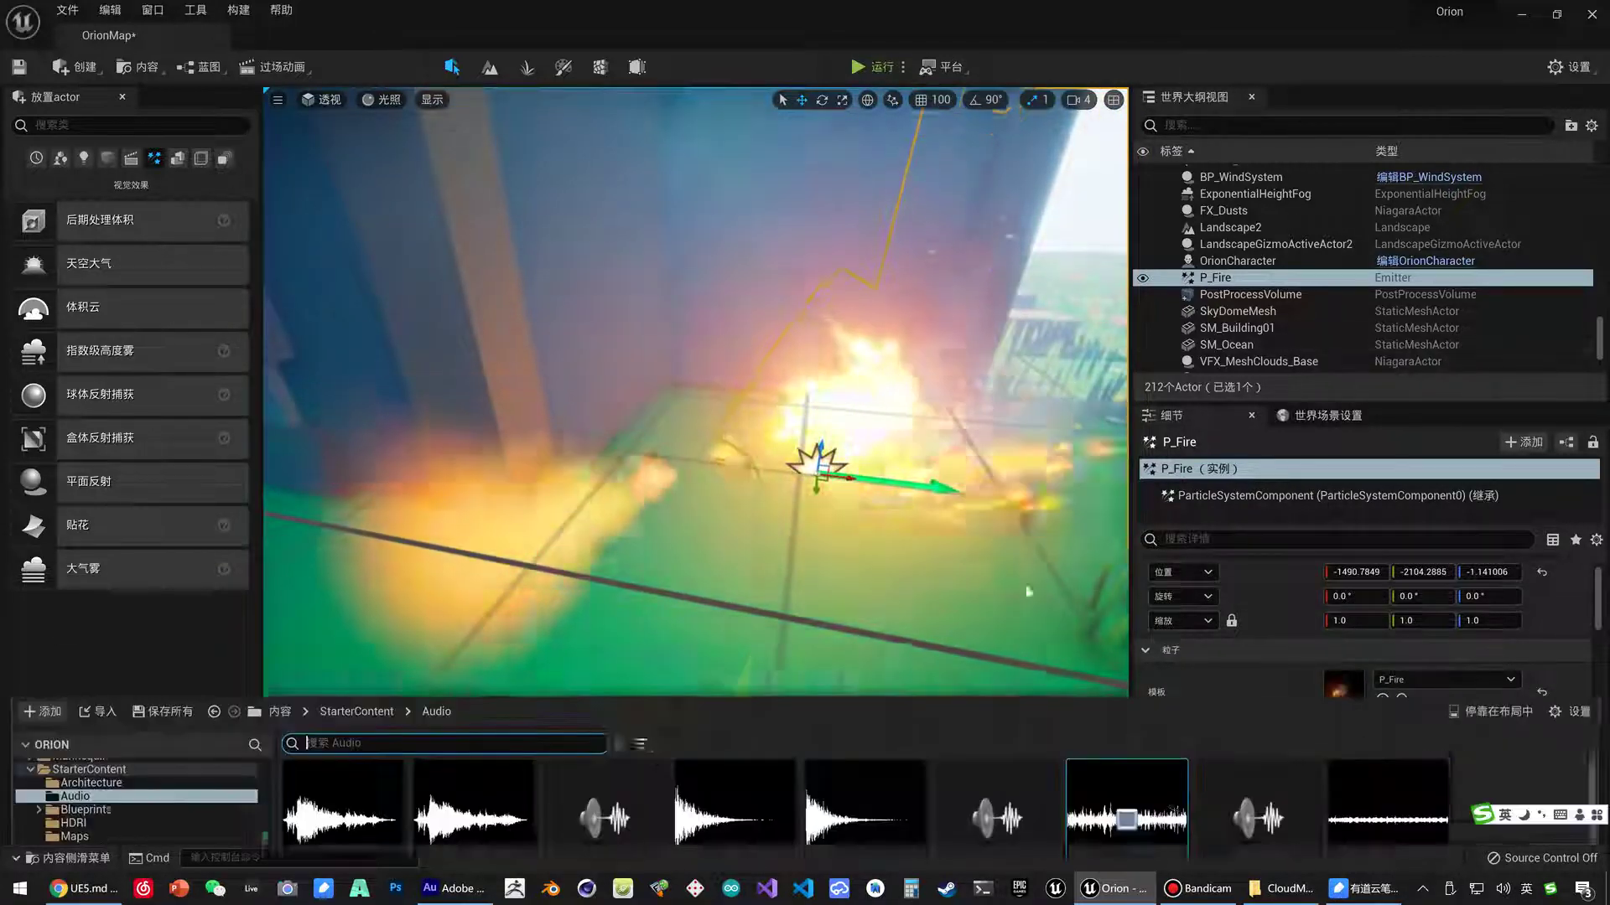
key(ctrl+space)
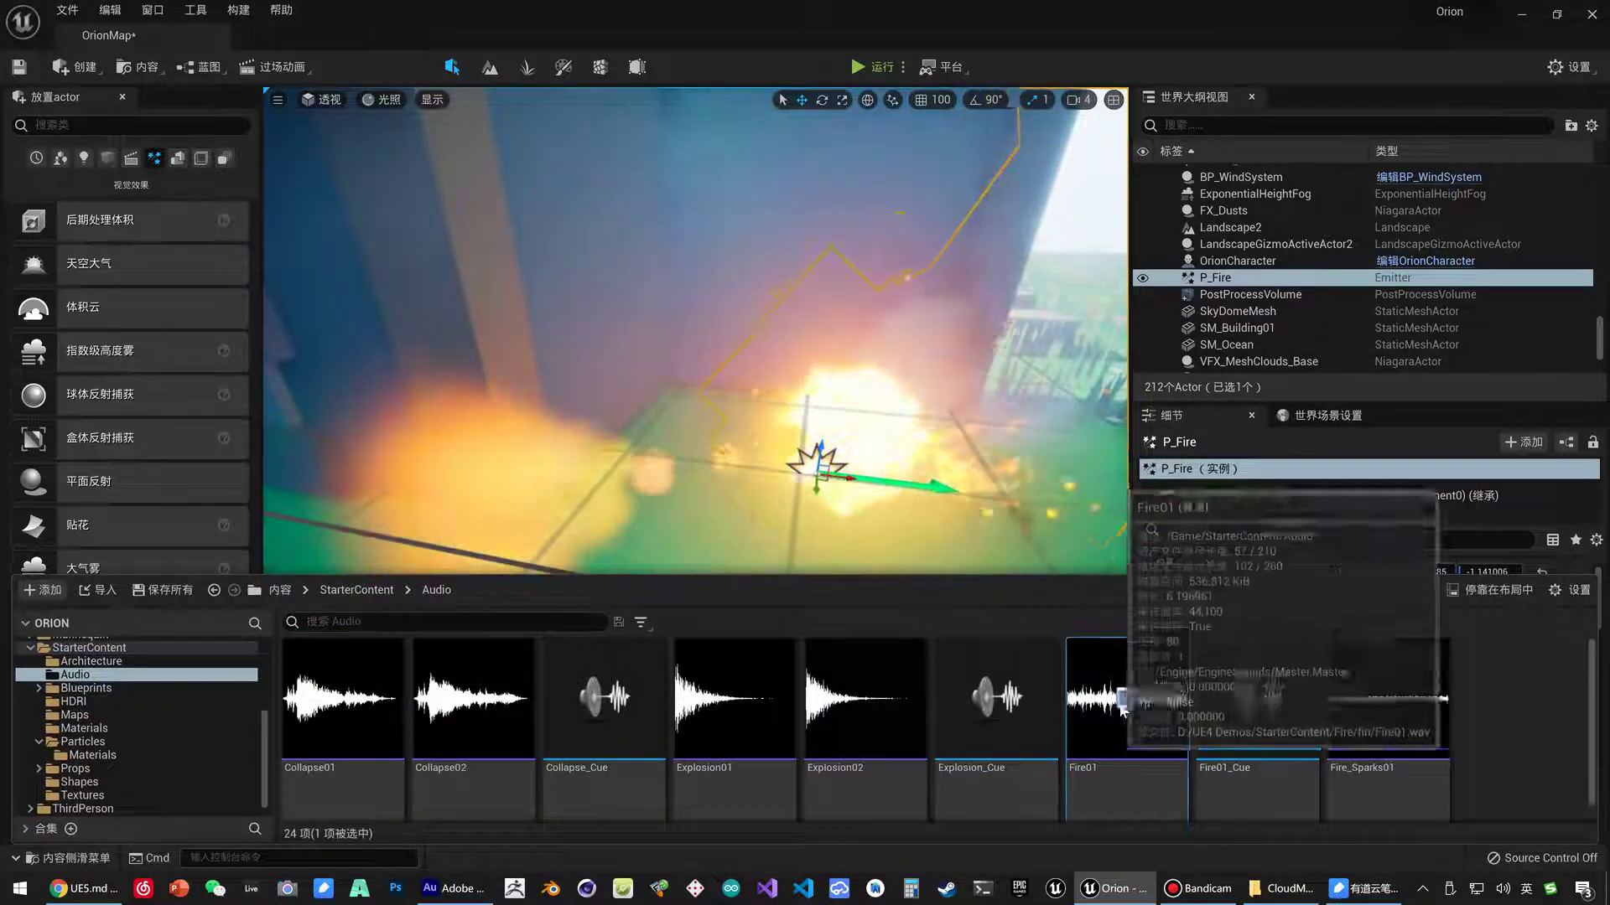
- Drop a Fire01 ambient sound onto the P_Fire emitter and raise it to Z 20.05
mouse_move(1124, 708)
mouse_down()
mouse_move(912, 506)
mouse_move(833, 482)
mouse_up()
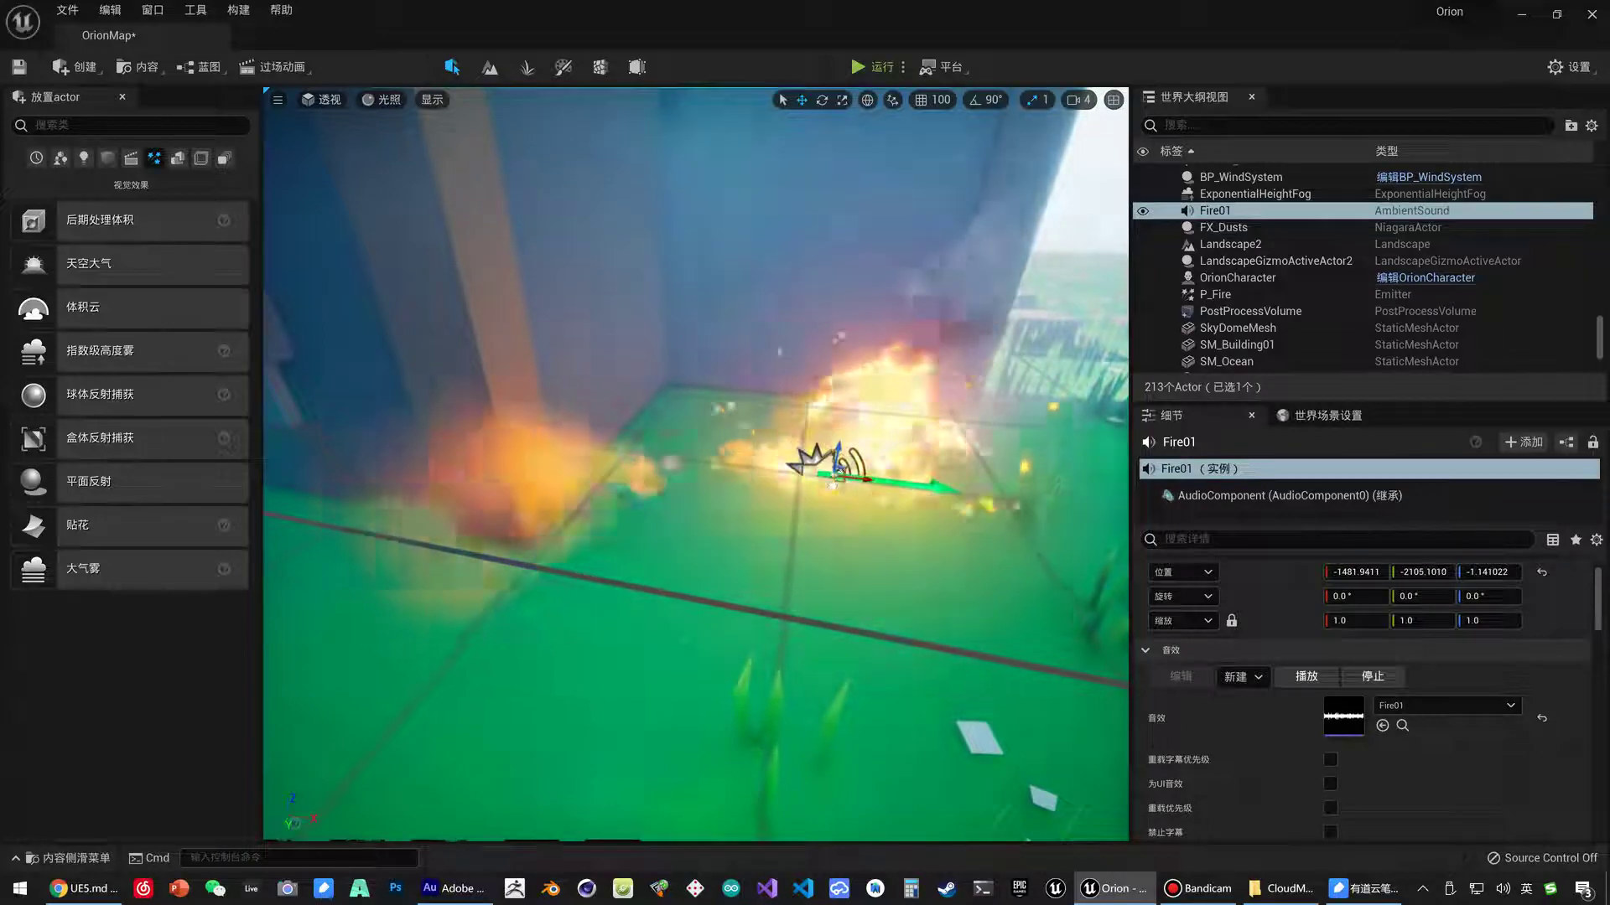
drag(836, 459, 805, 394)
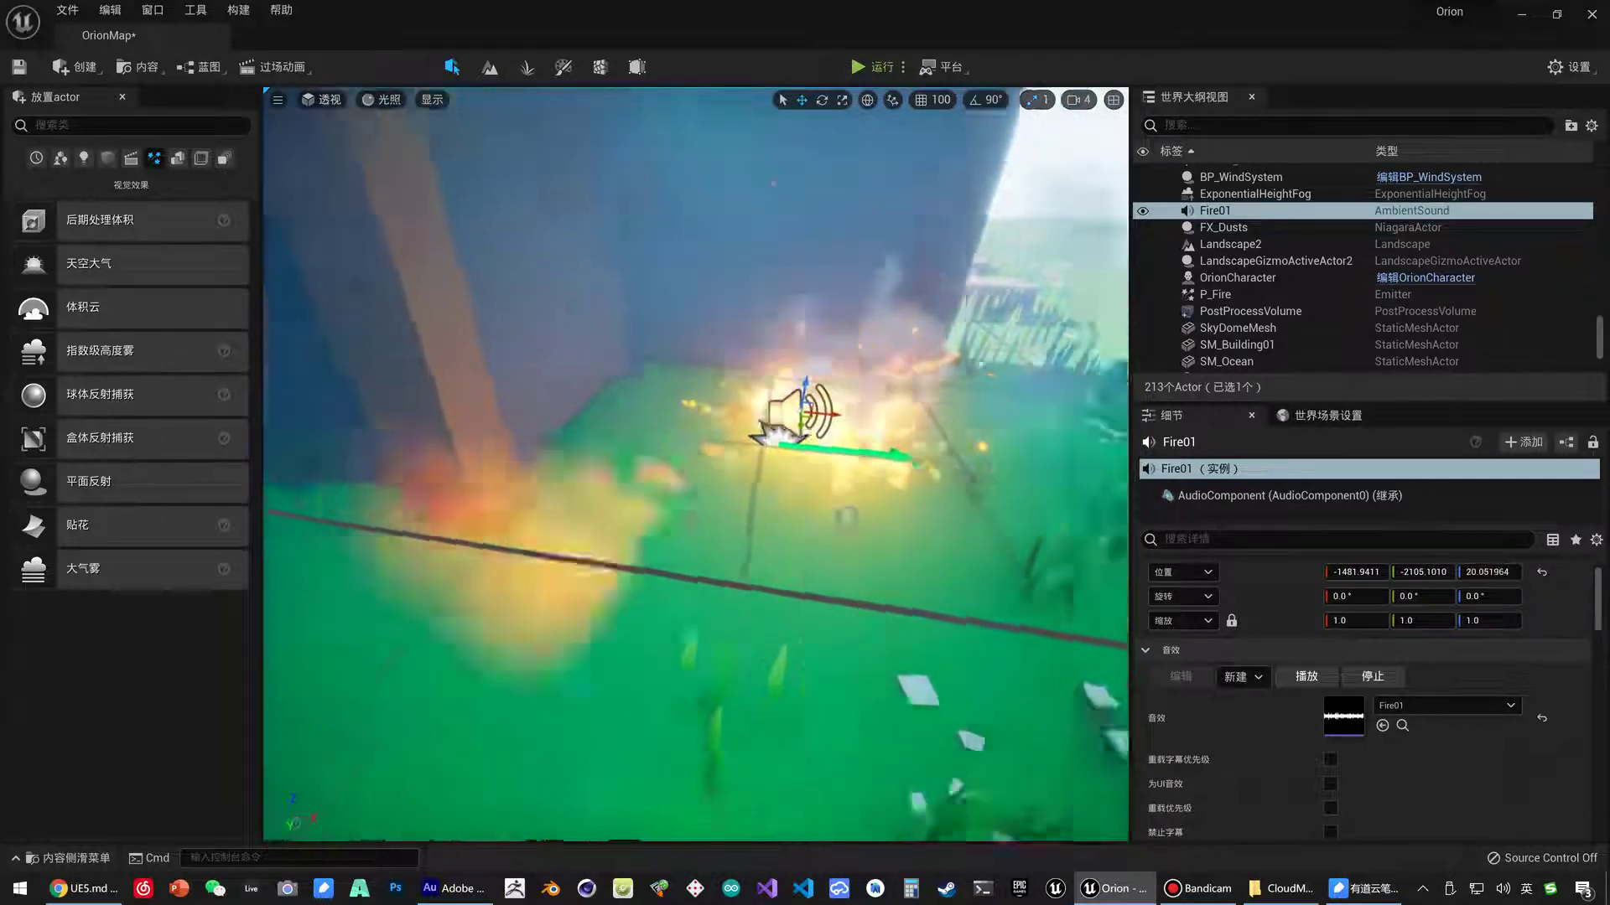
mouse_move(695, 461)
right_down()
mouse_move(720, 469)
mouse_move(745, 438)
mouse_move(675, 520)
right_up()
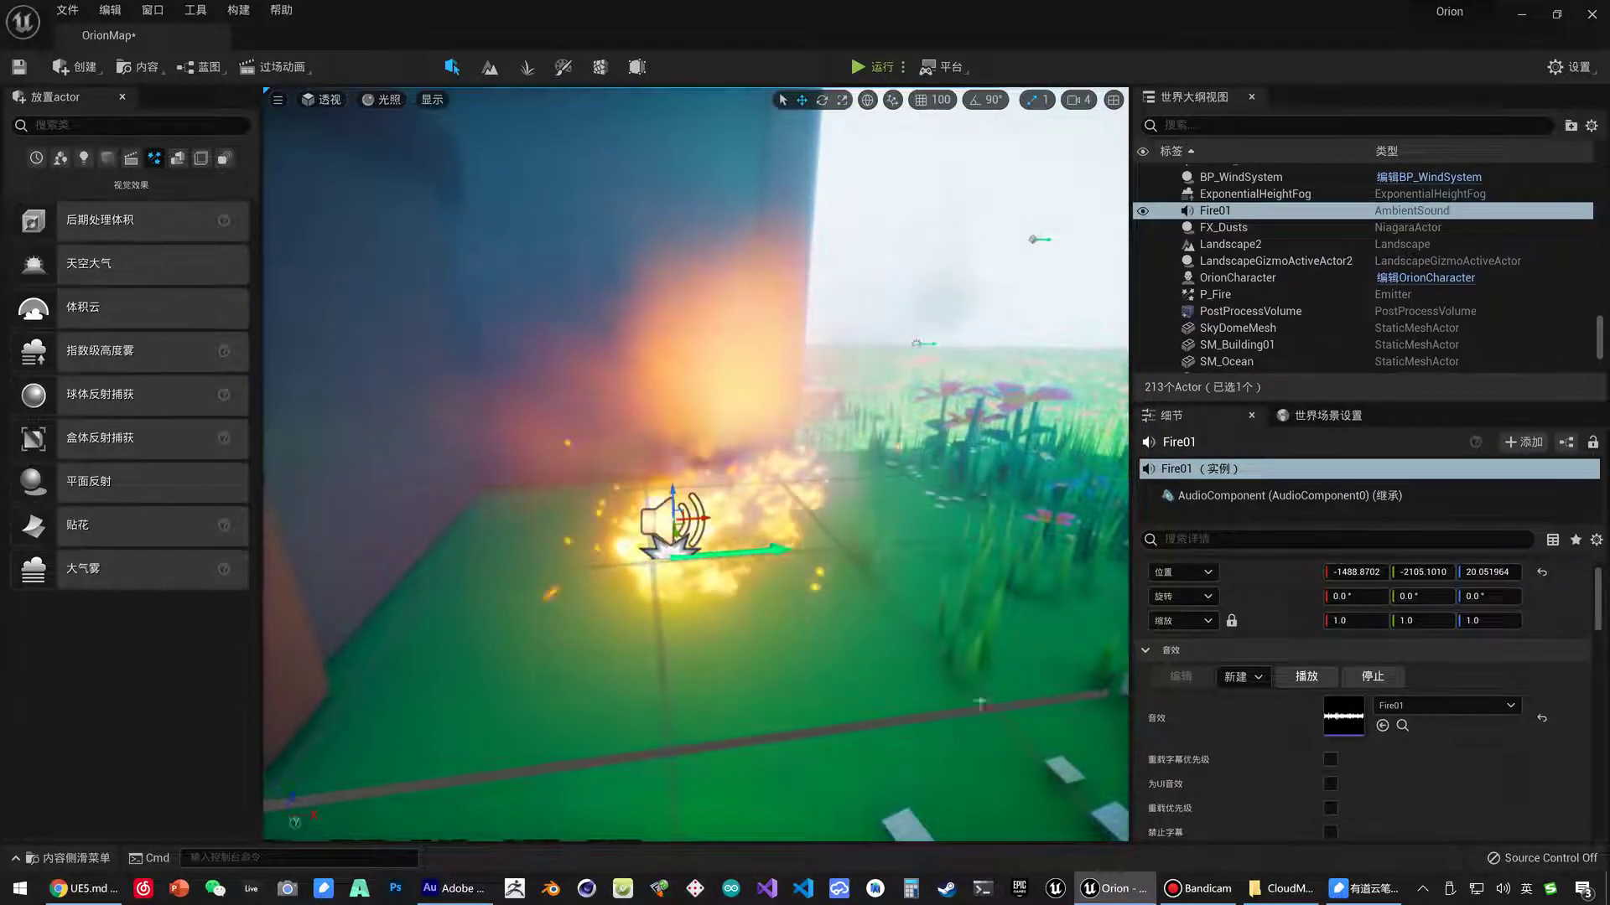
- Turn on Override Attenuation in Fire01's Details panel
scroll(1289, 692, down, 2)
scroll(1289, 696, down, 2)
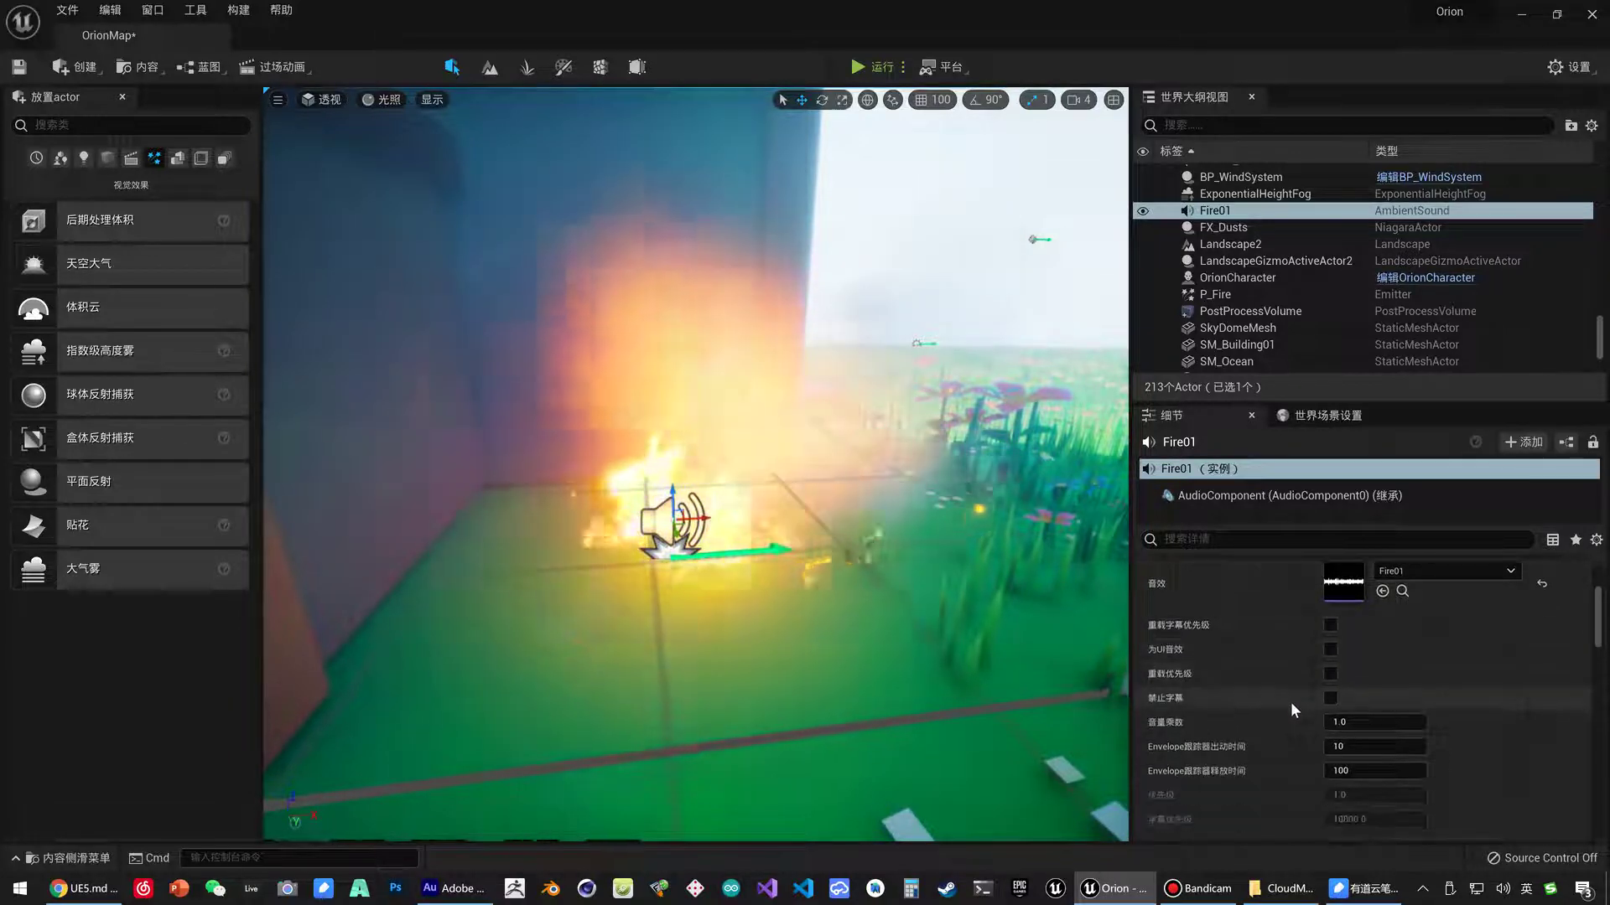
scroll(1290, 702, down, 2)
scroll(1293, 711, down, 2)
scroll(1295, 717, down, 2)
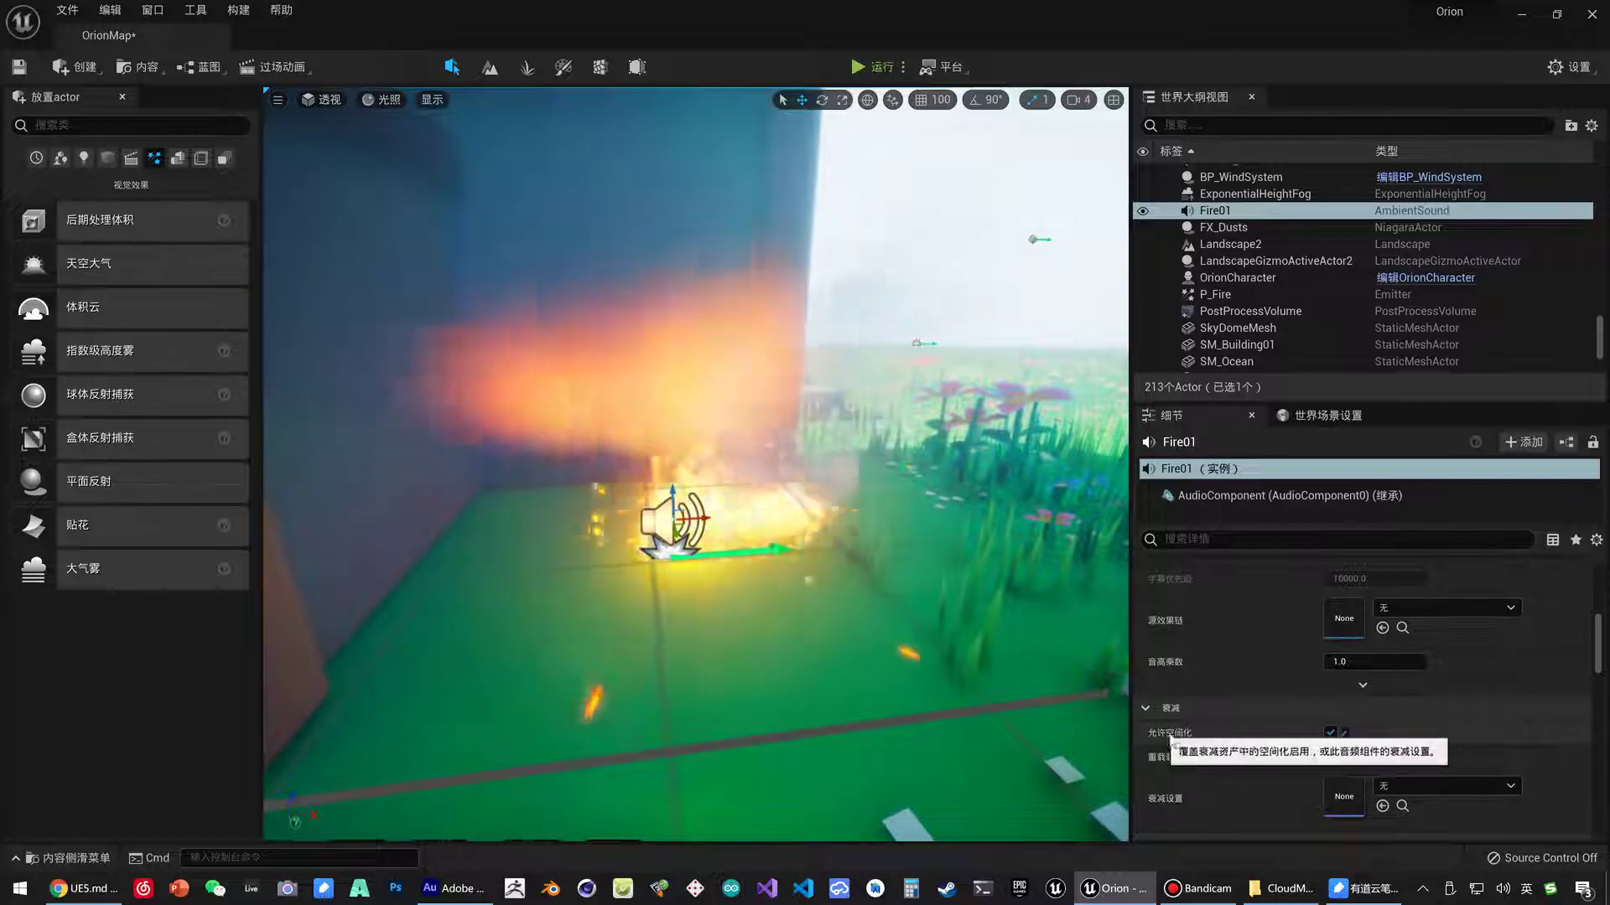
scroll(1274, 746, down, 1)
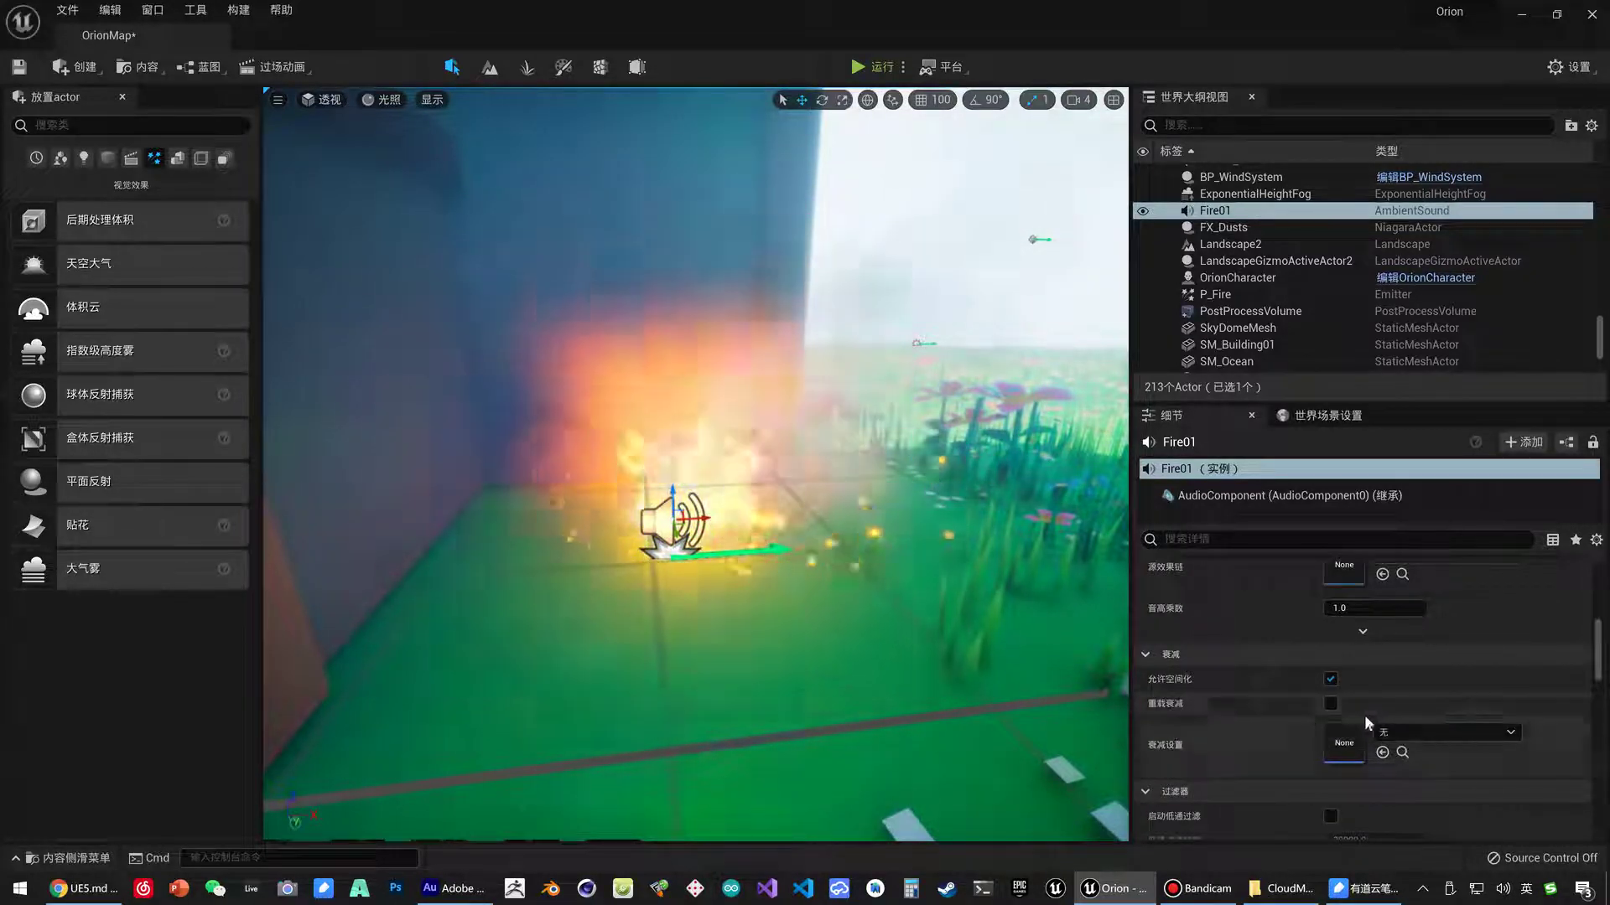
click(1330, 704)
- Set the falloff distance to 800, then select the VFX_MeshClouds_Base6 cloud actor
scroll(1333, 713, down, 2)
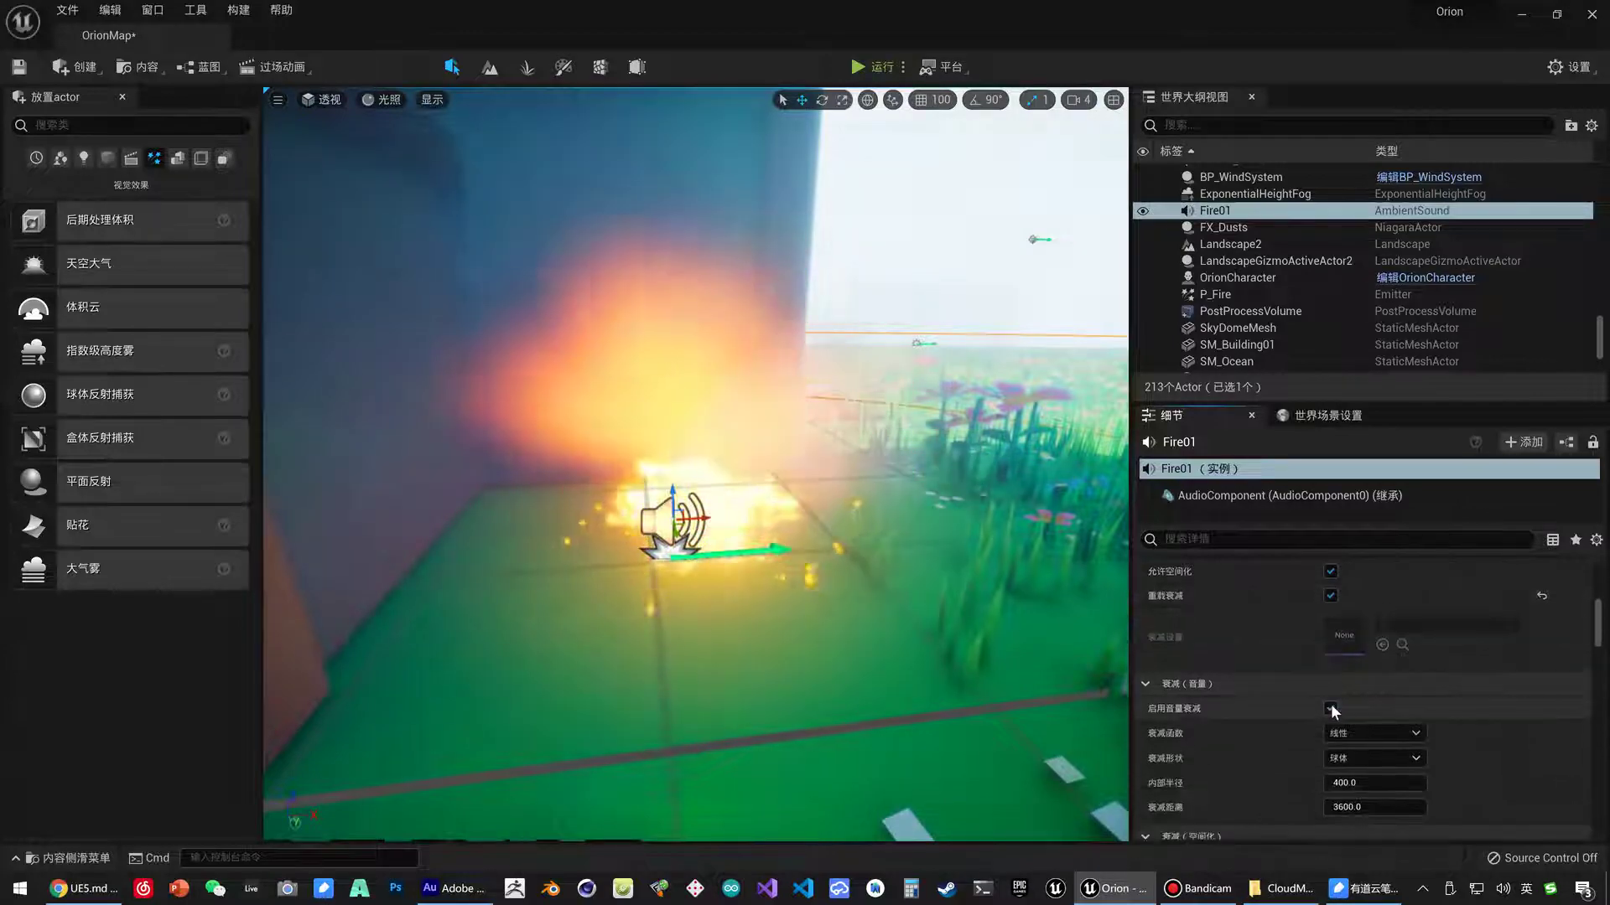
mouse_move(839, 503)
right_down()
mouse_move(755, 503)
mouse_move(696, 470)
mouse_move(767, 484)
right_up()
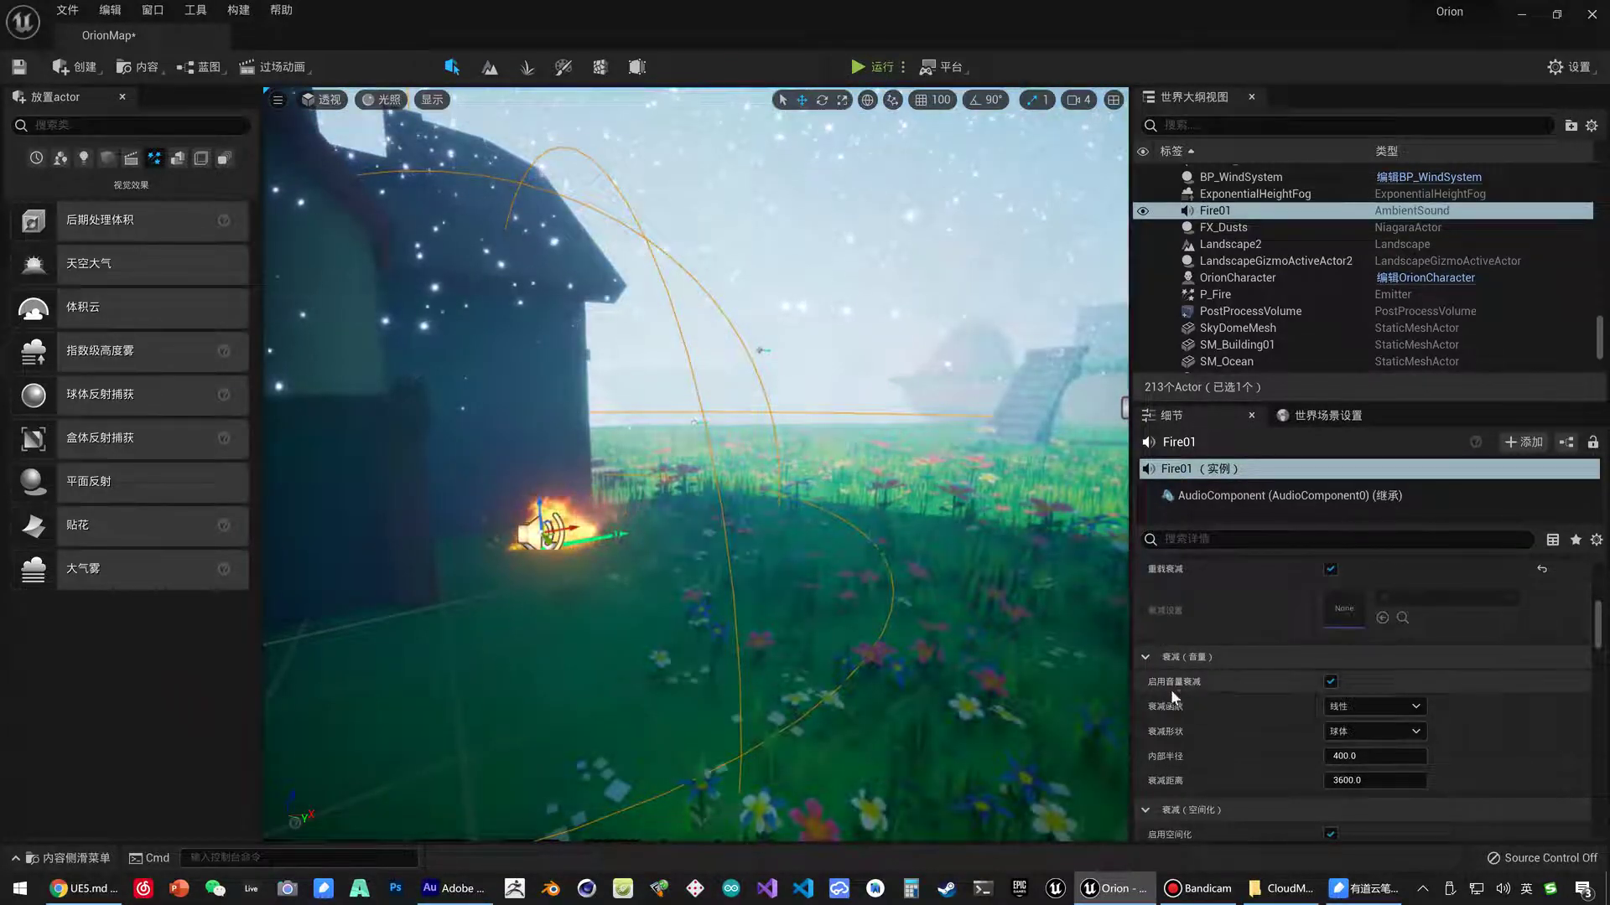
scroll(1321, 728, down, 1)
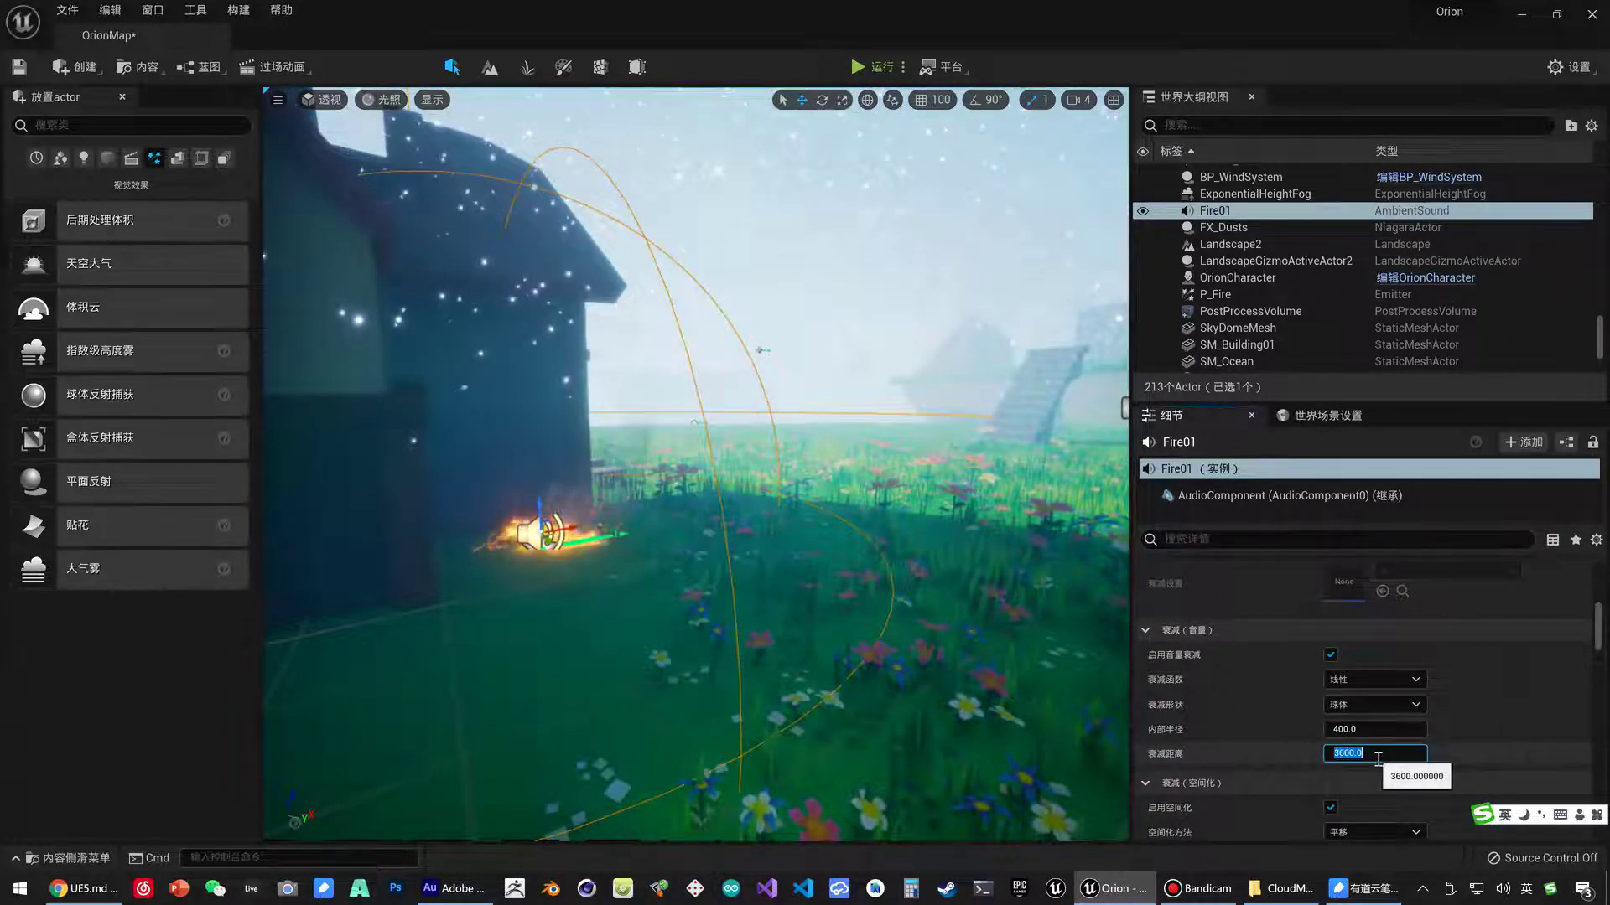
click(790, 430)
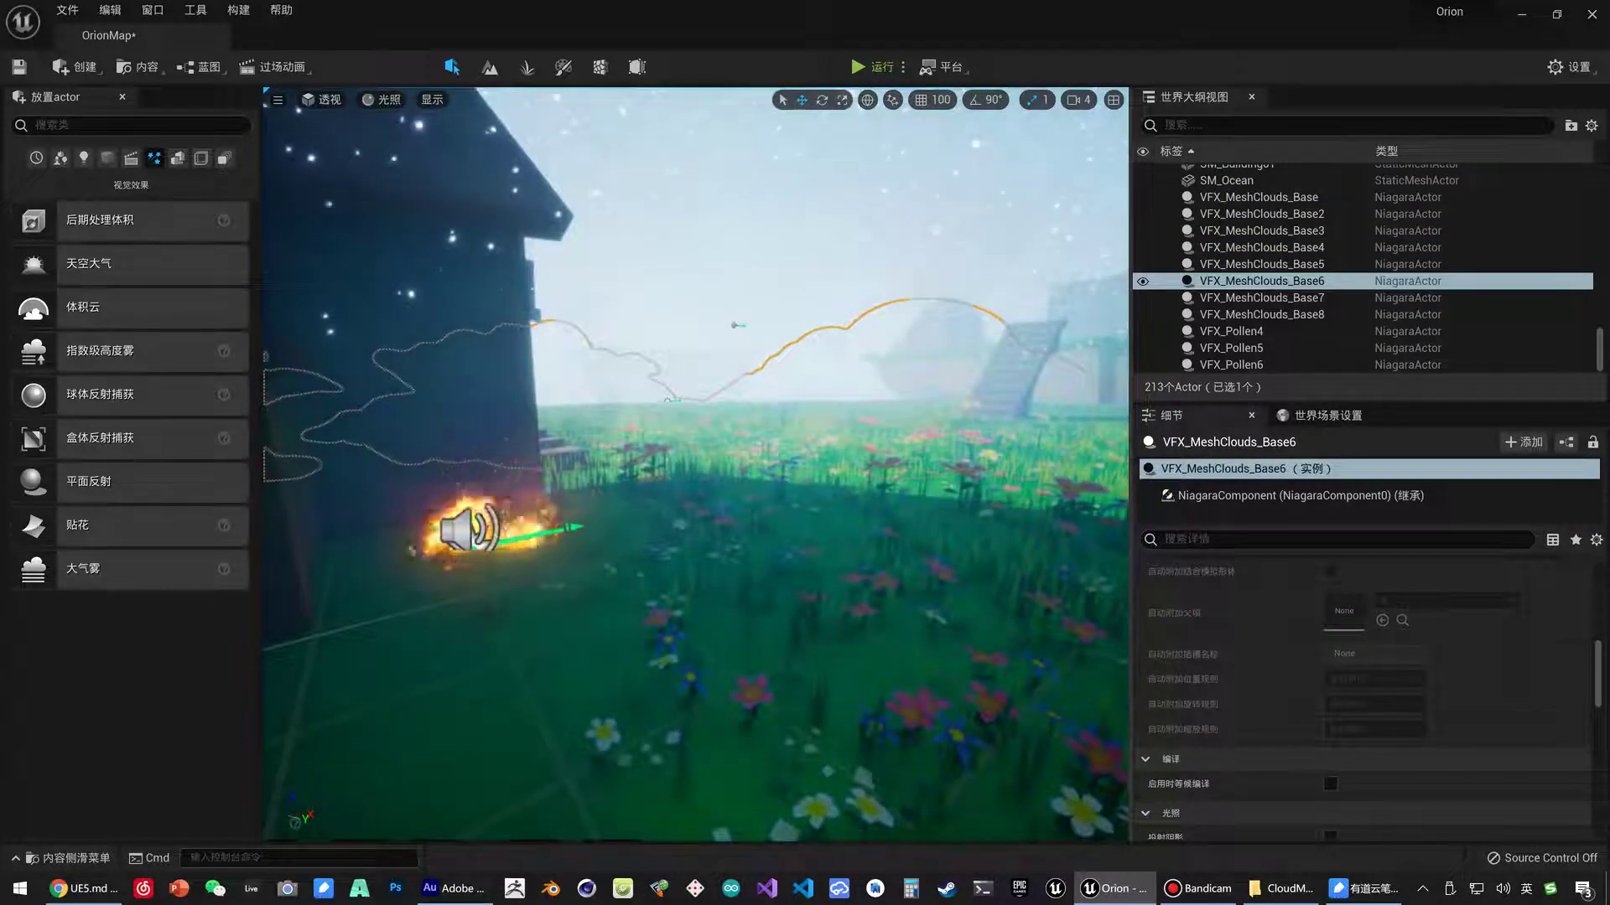
click(503, 511)
key(f)
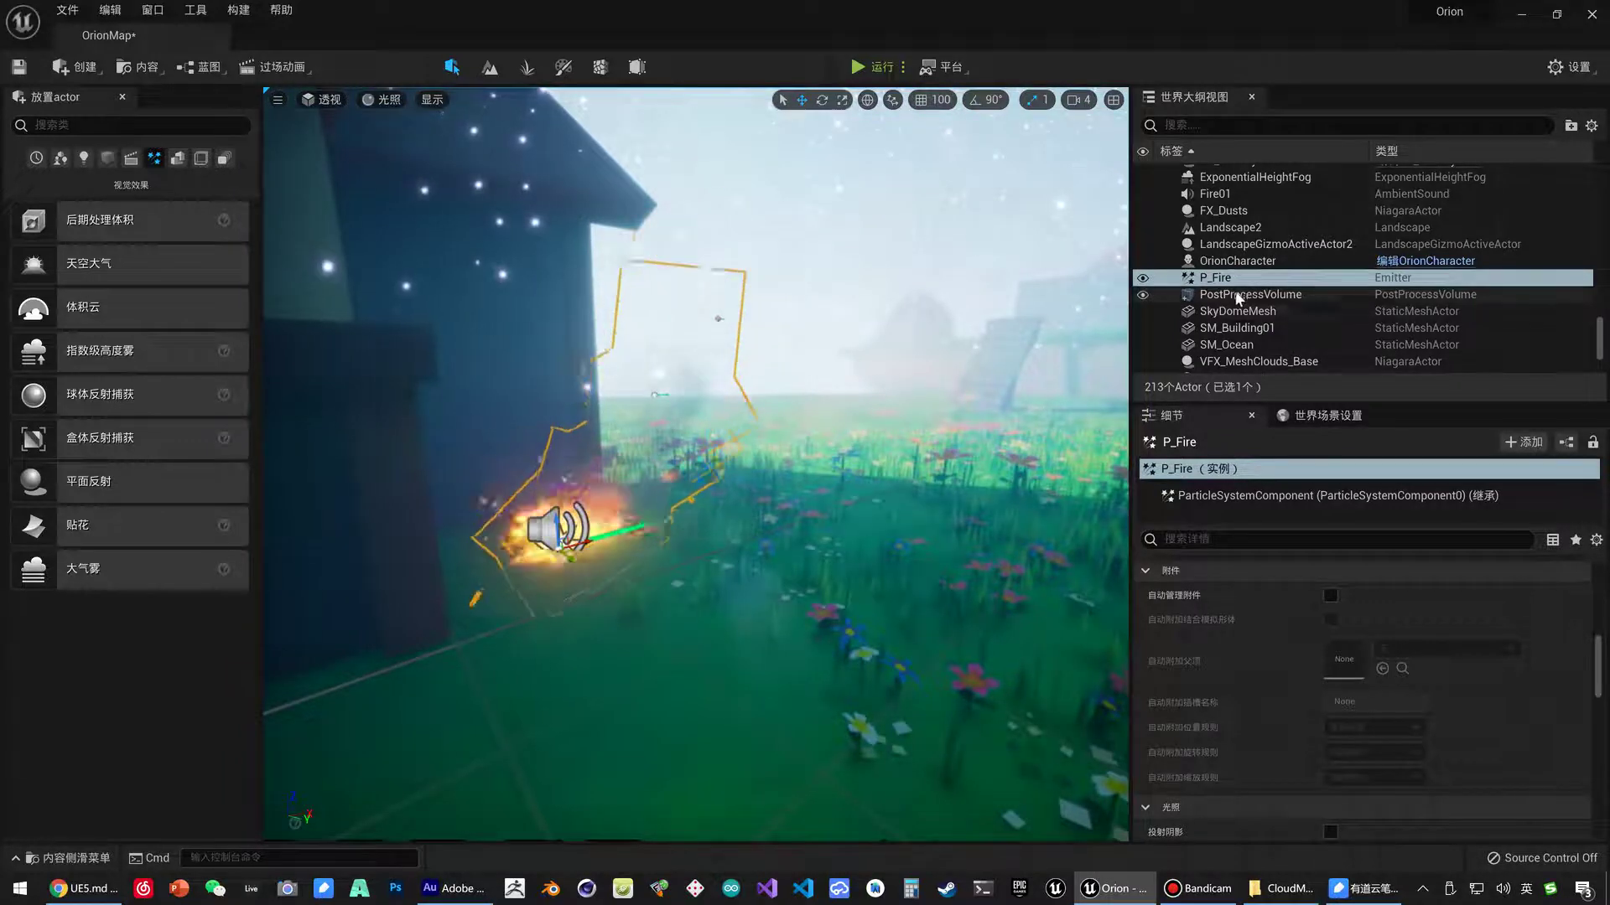
scroll(1255, 332, down, 5)
scroll(1260, 363, up, 3)
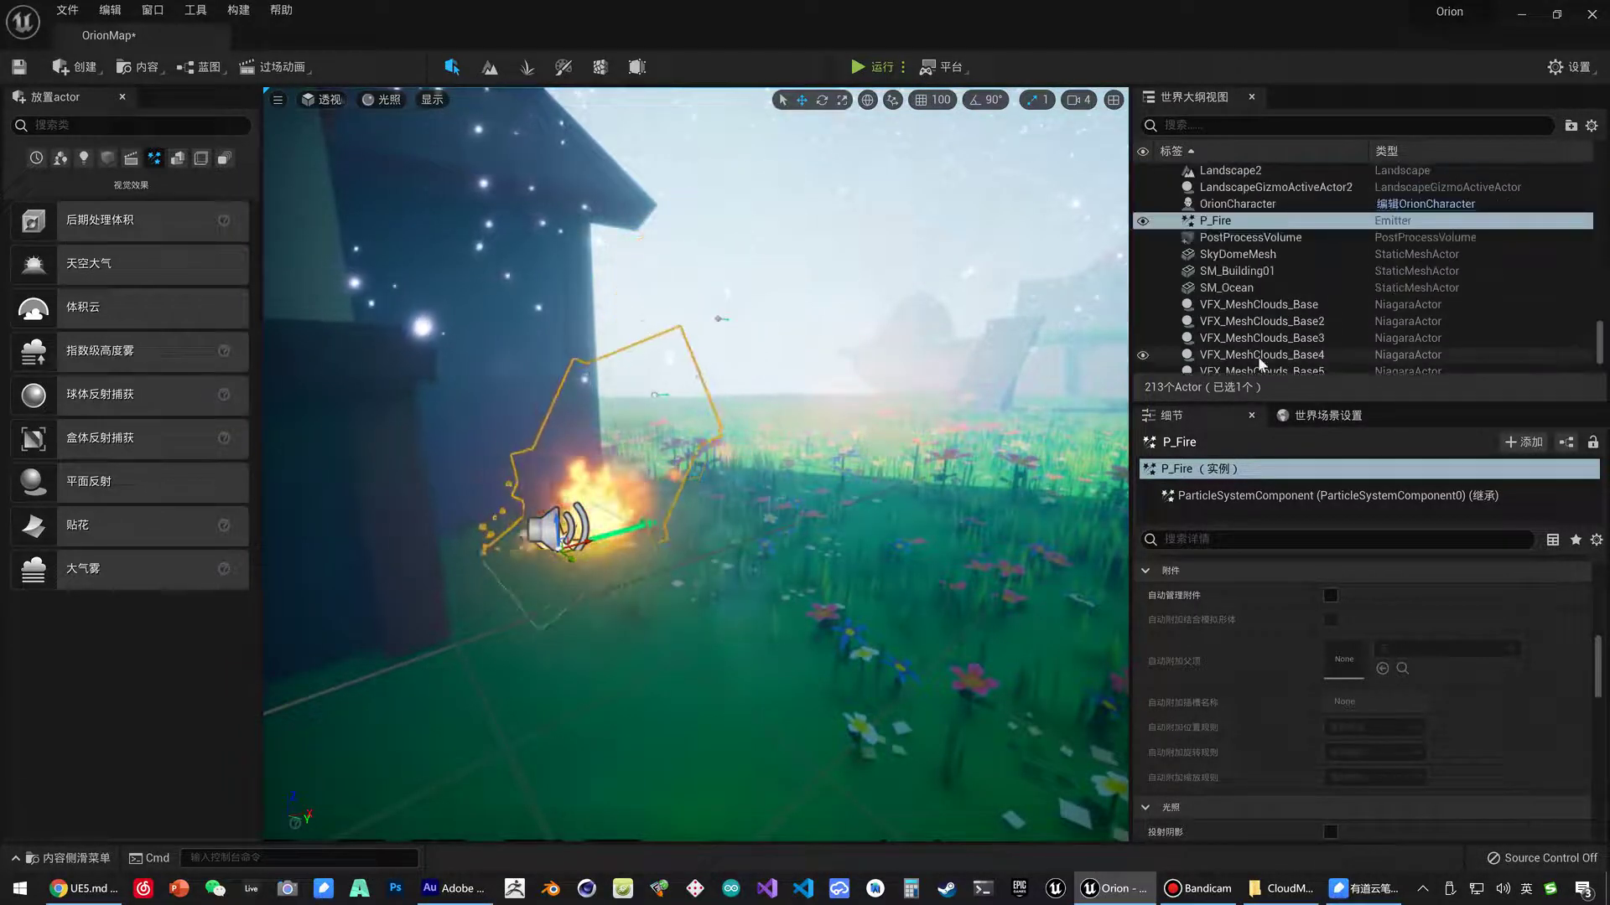
scroll(1258, 313, up, 3)
scroll(1271, 248, up, 3)
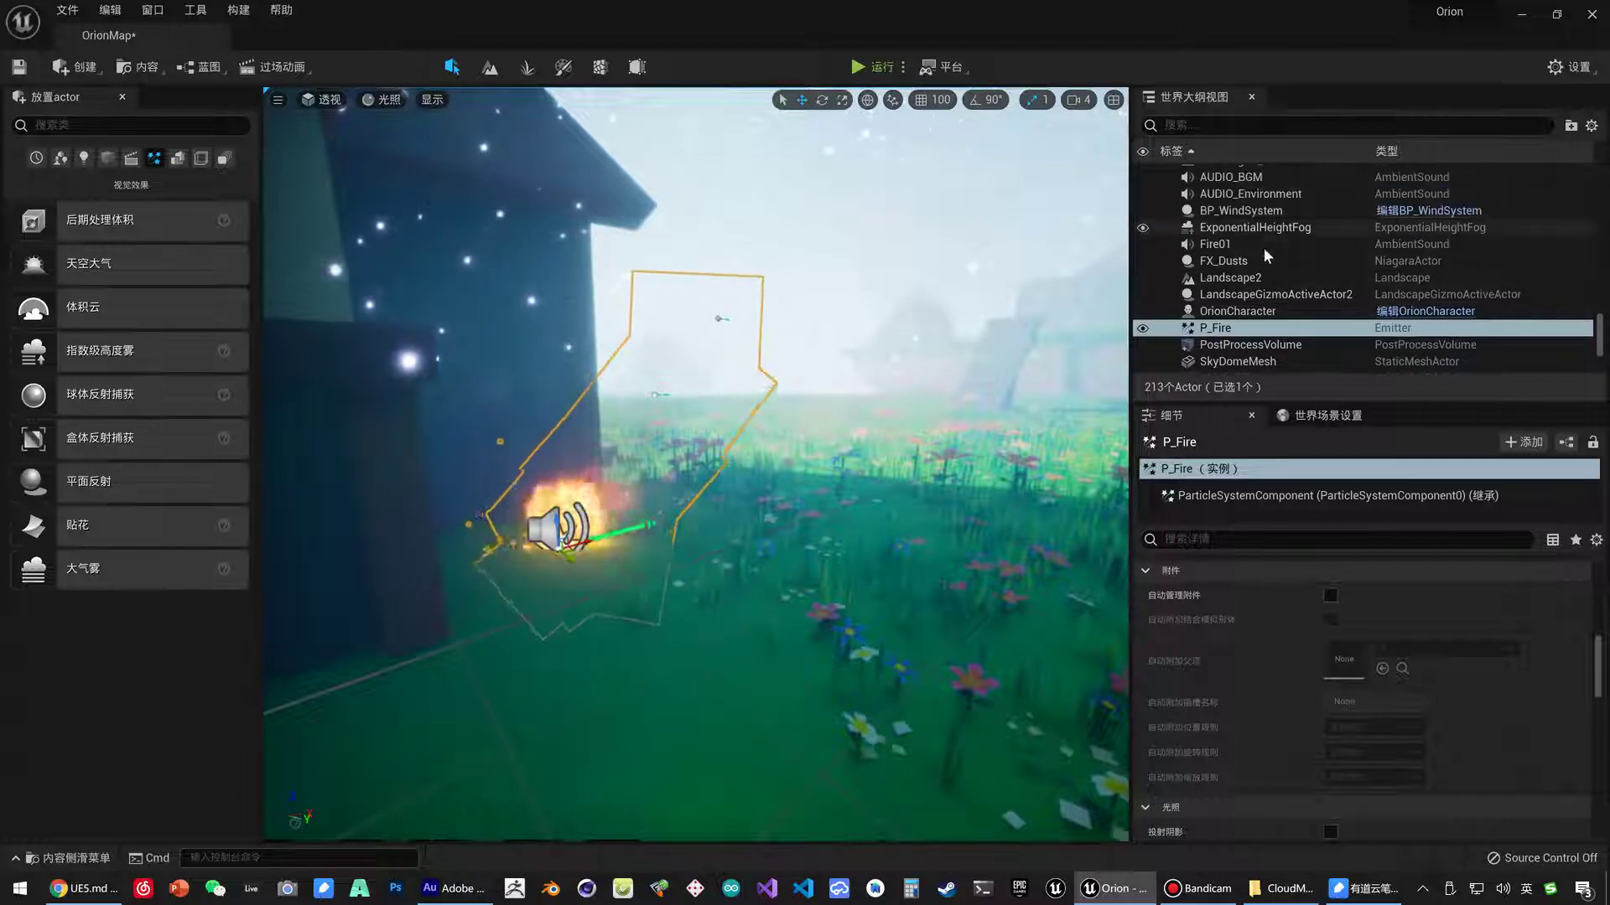
click(1246, 248)
right_drag(722, 440, 716, 447)
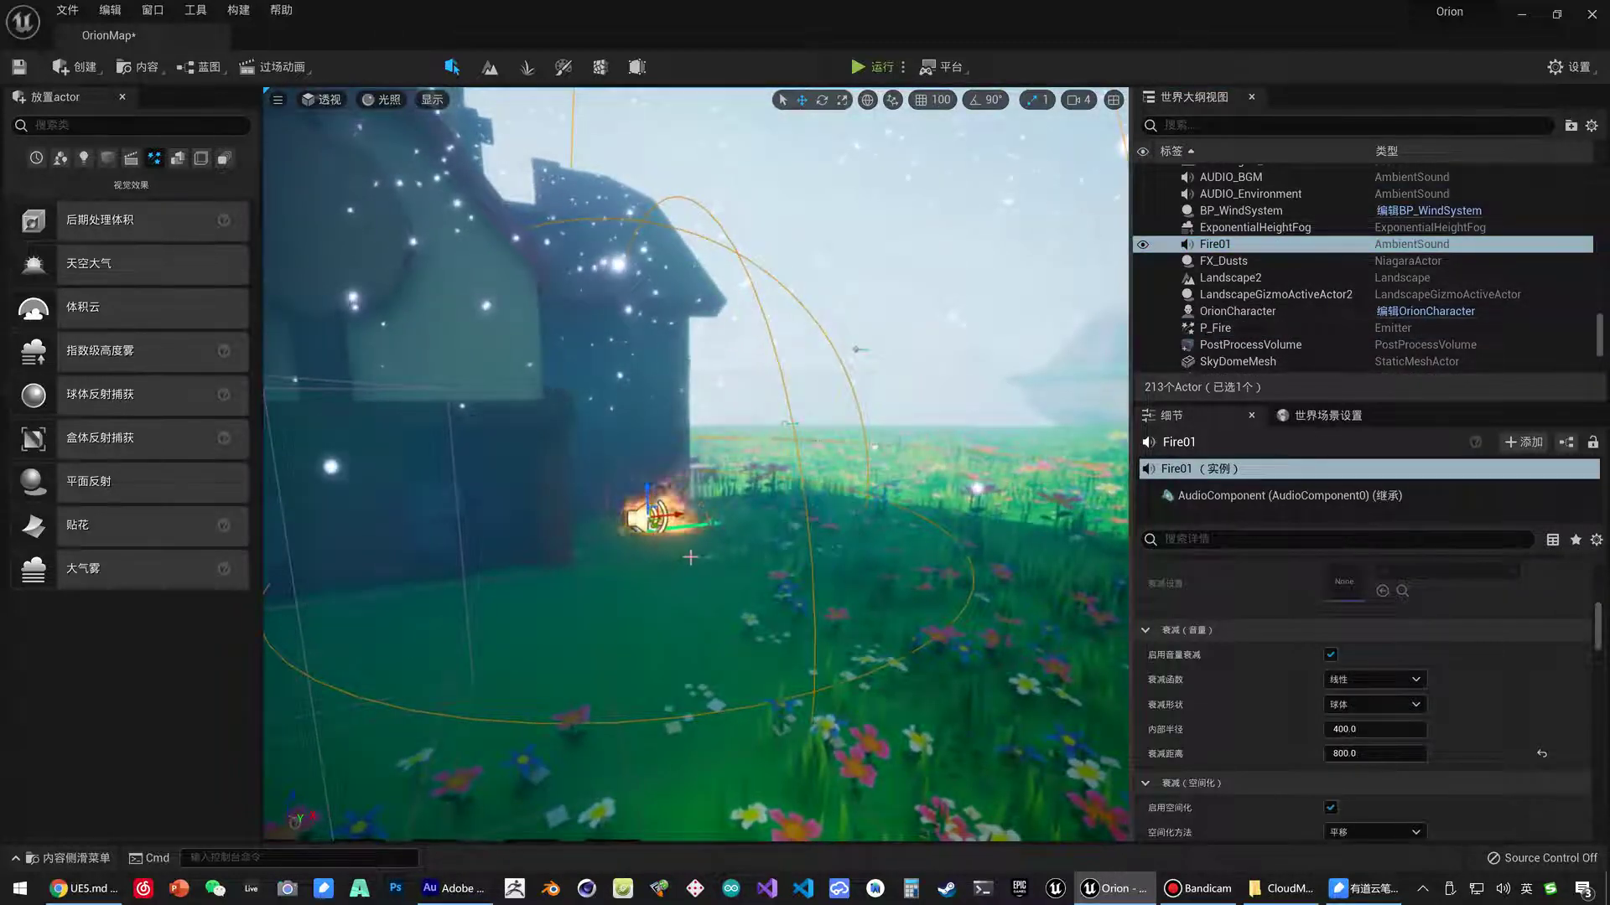
right_drag(716, 447, 788, 453)
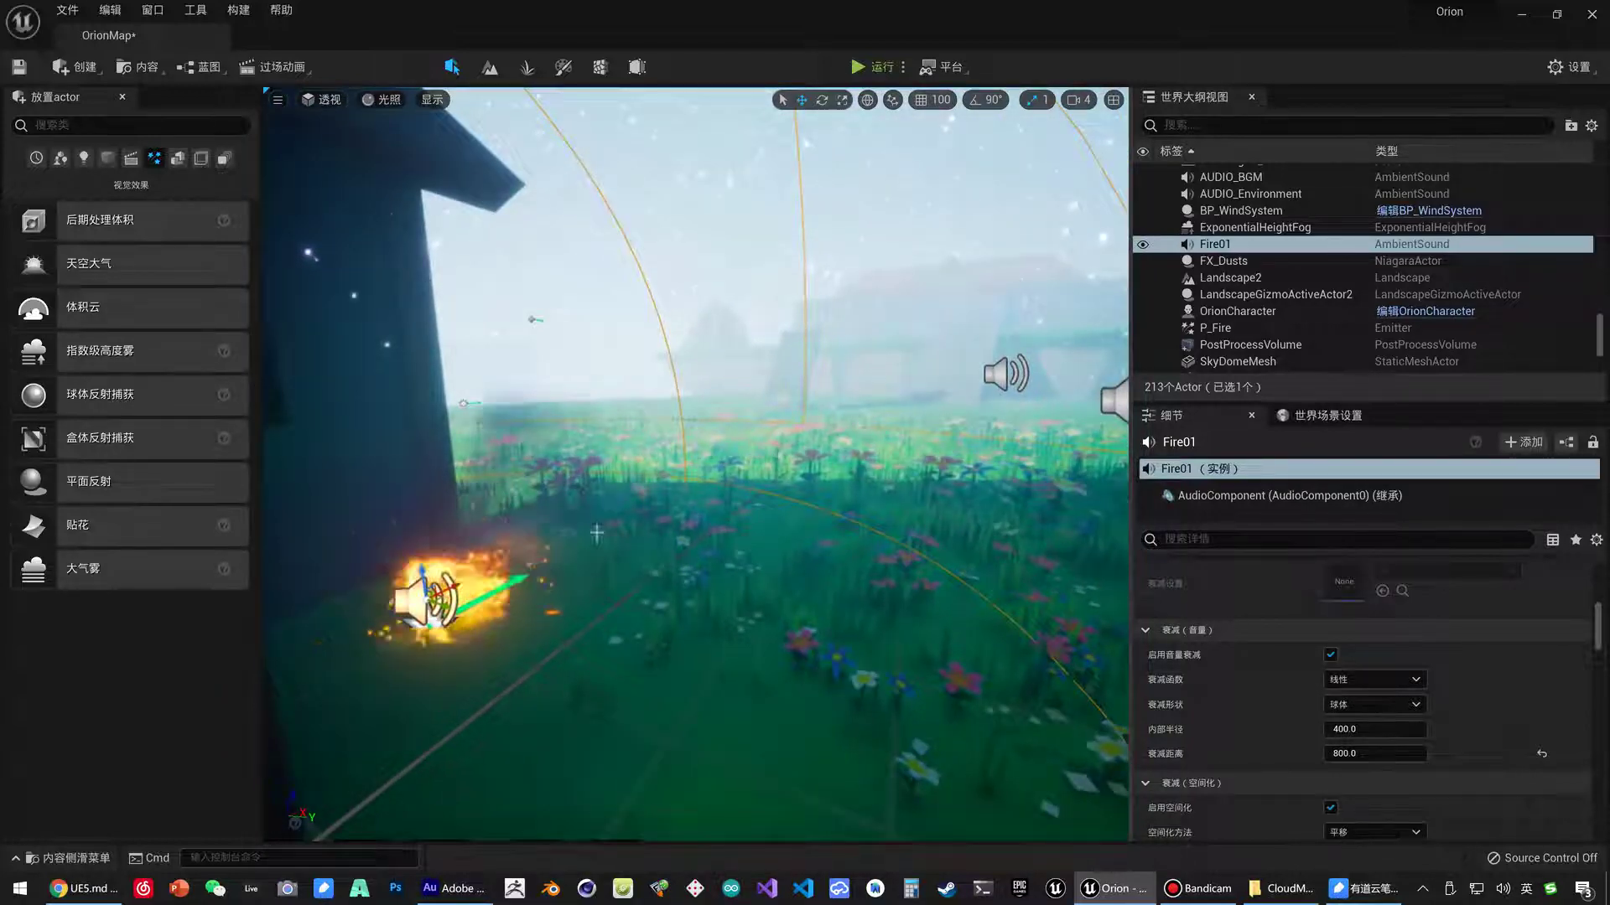
right_drag(782, 520, 783, 520)
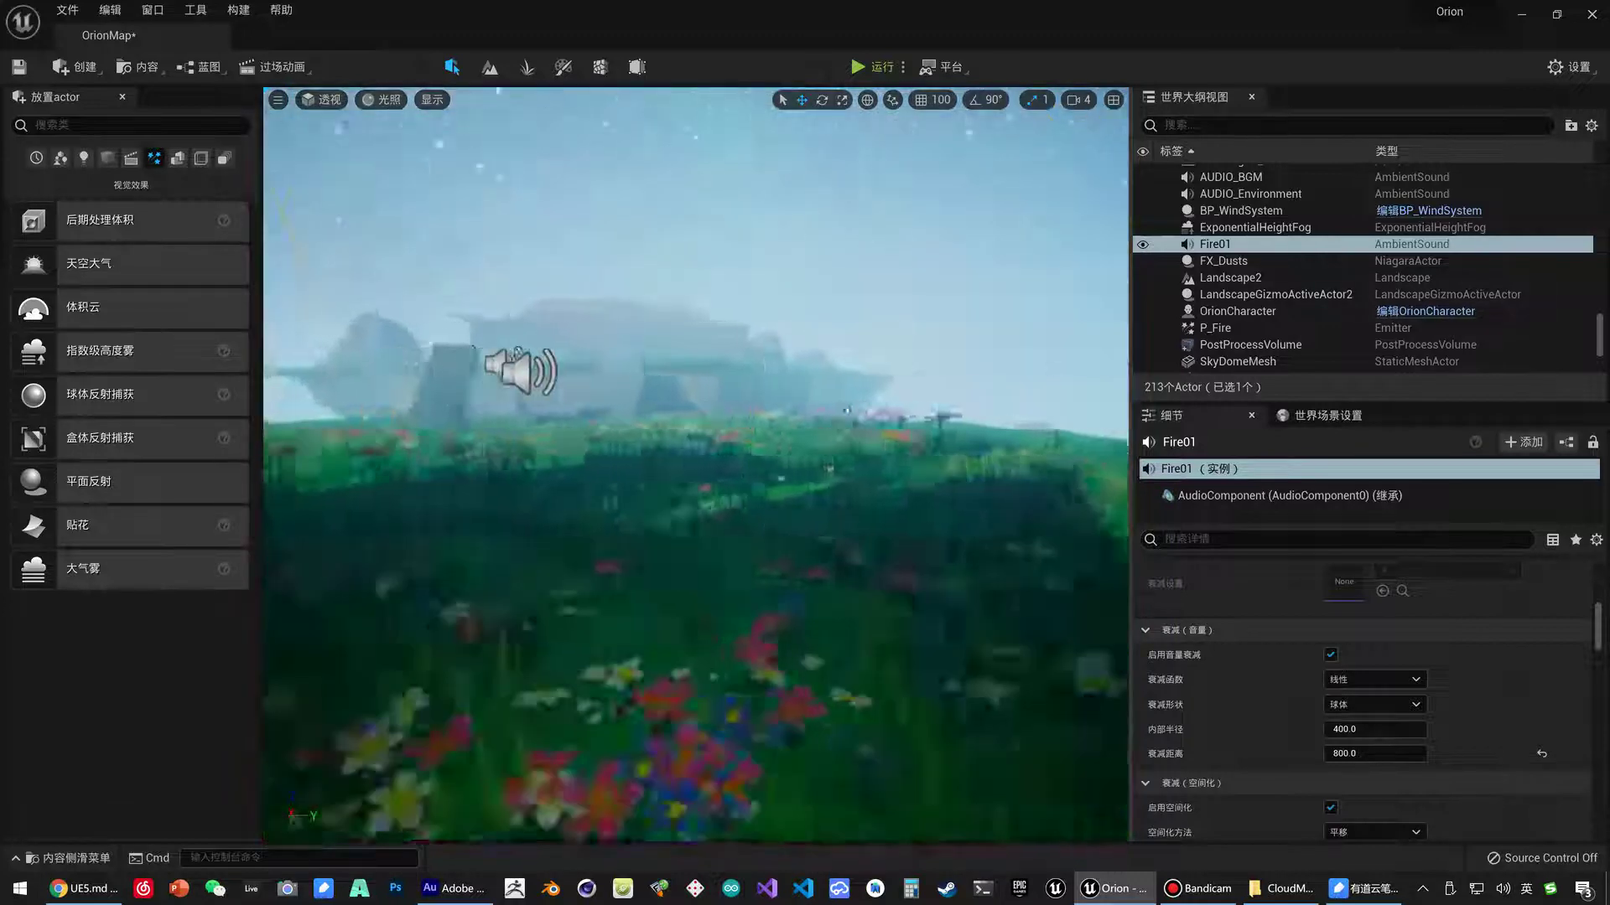
right_drag(772, 435, 772, 436)
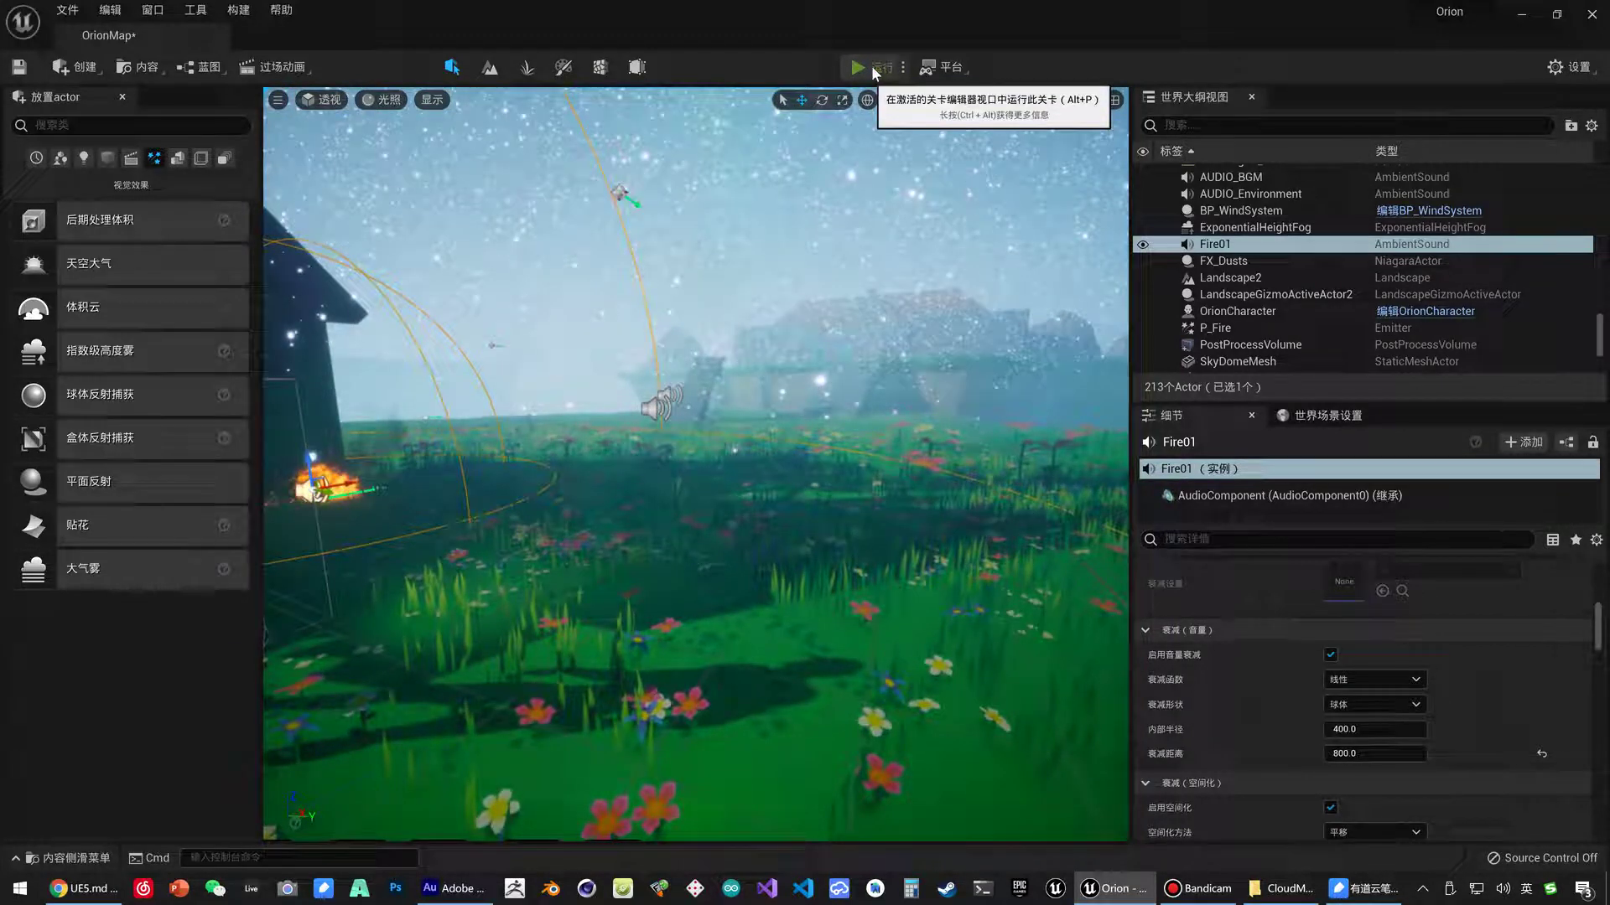
click(872, 65)
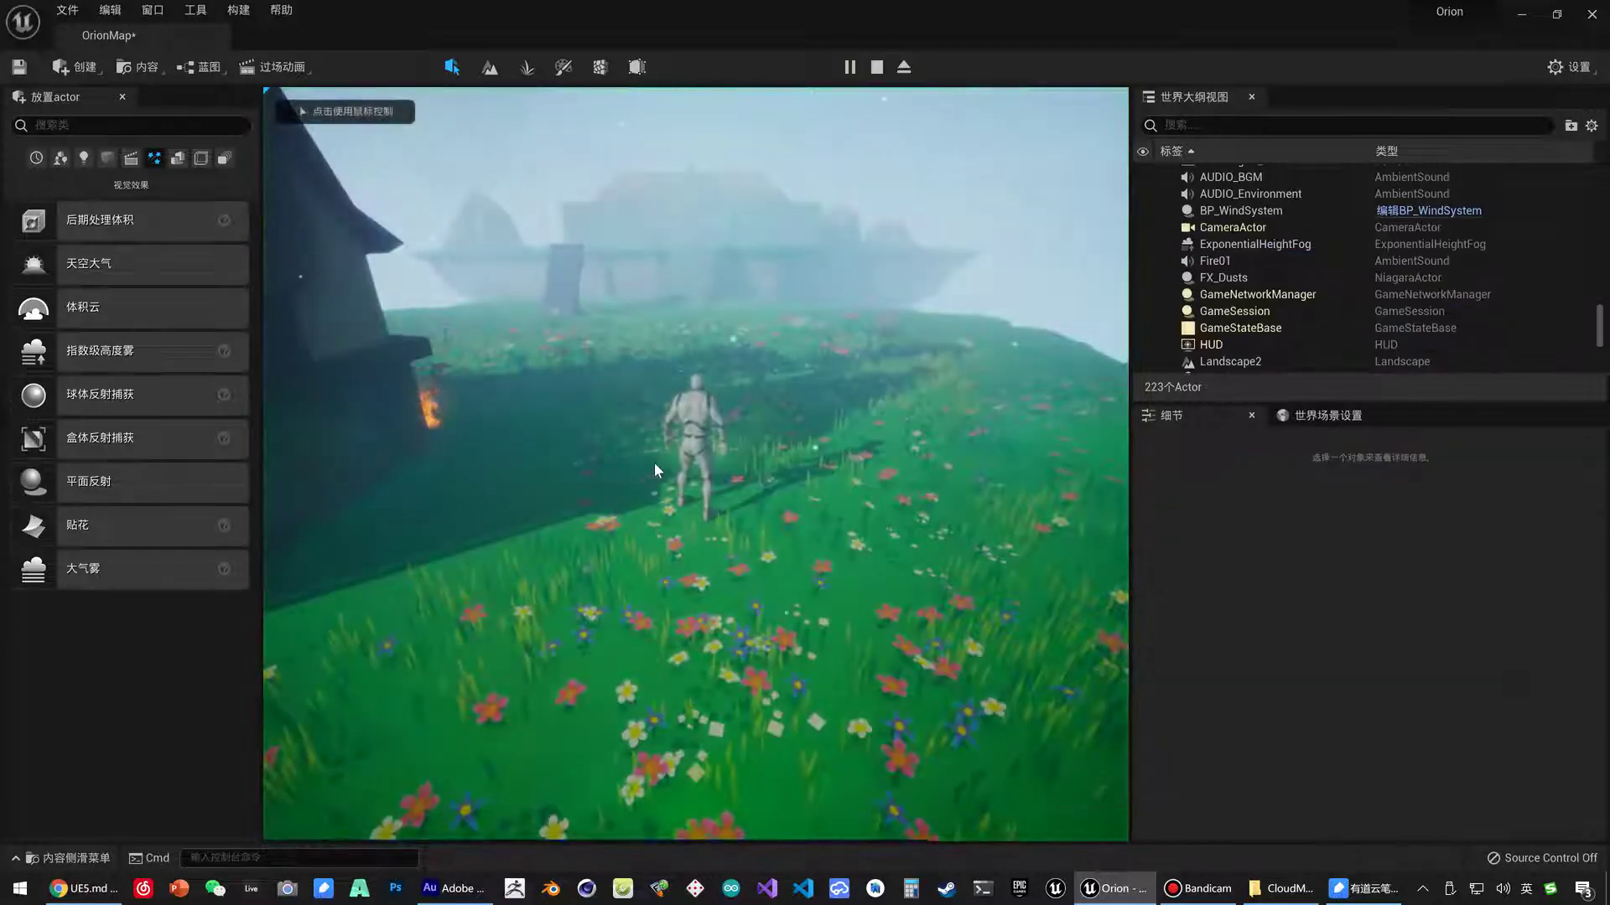
click(519, 433)
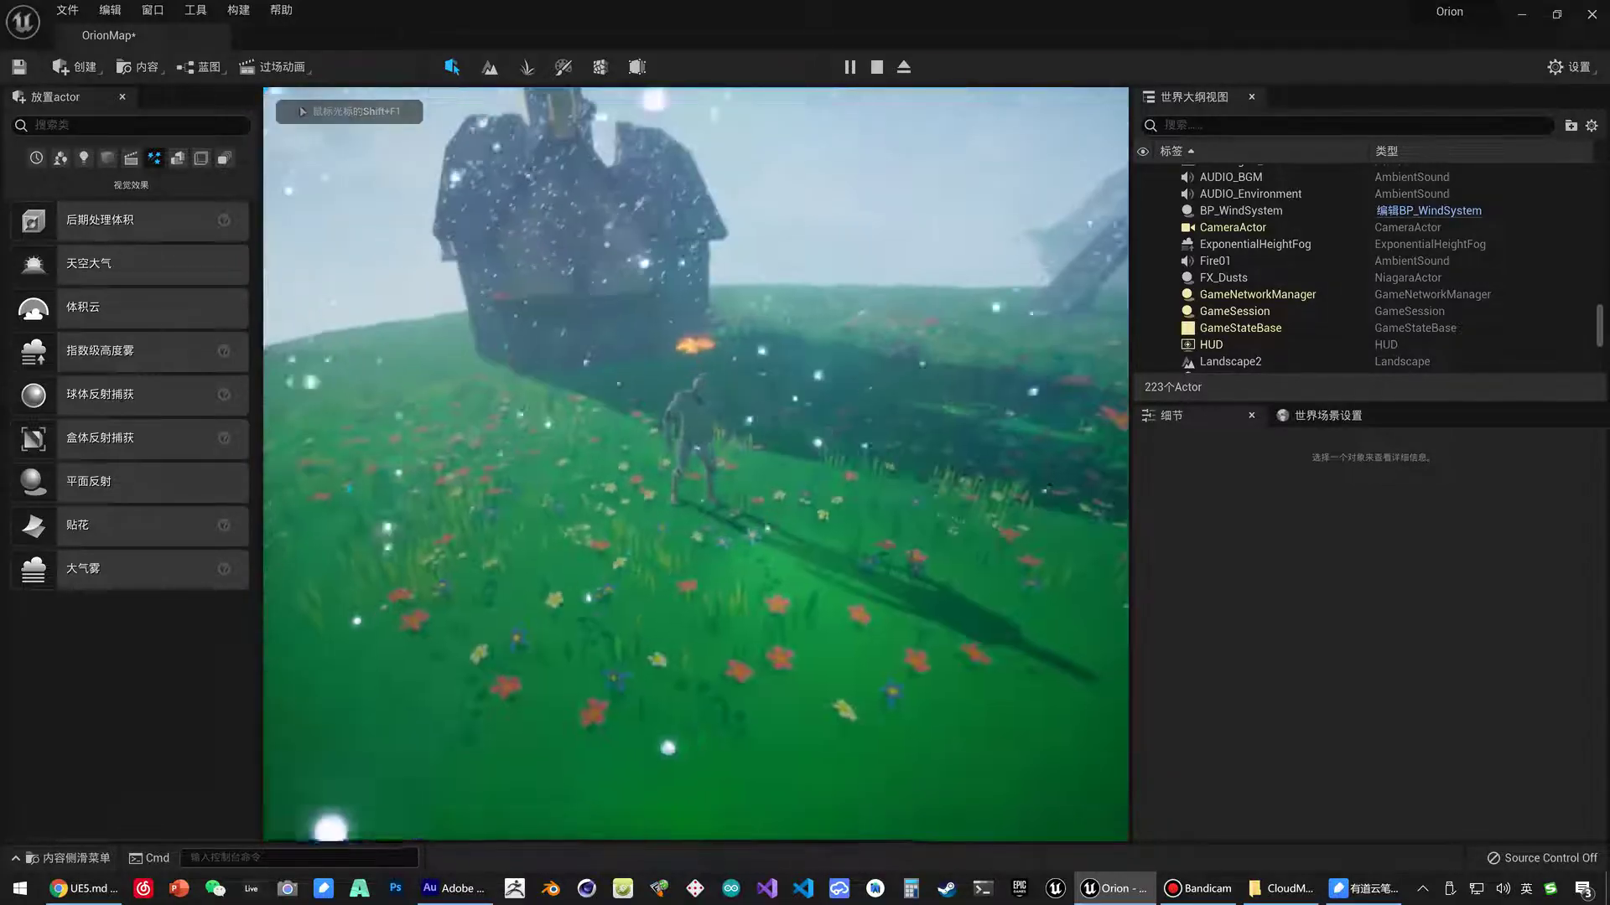
key(w)
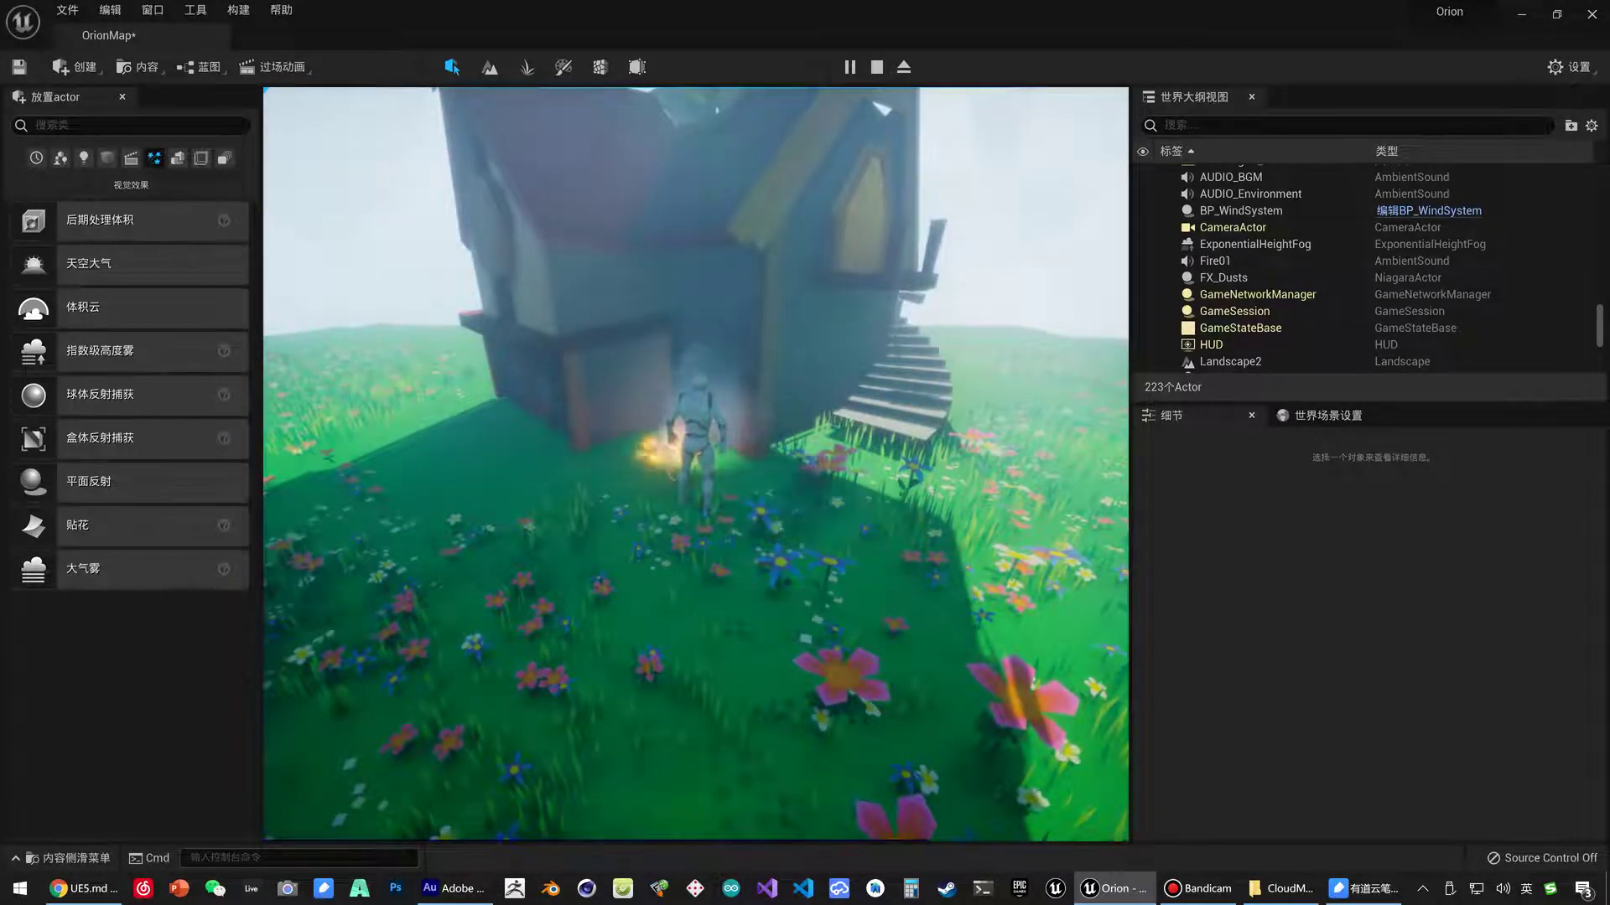
key(Escape)
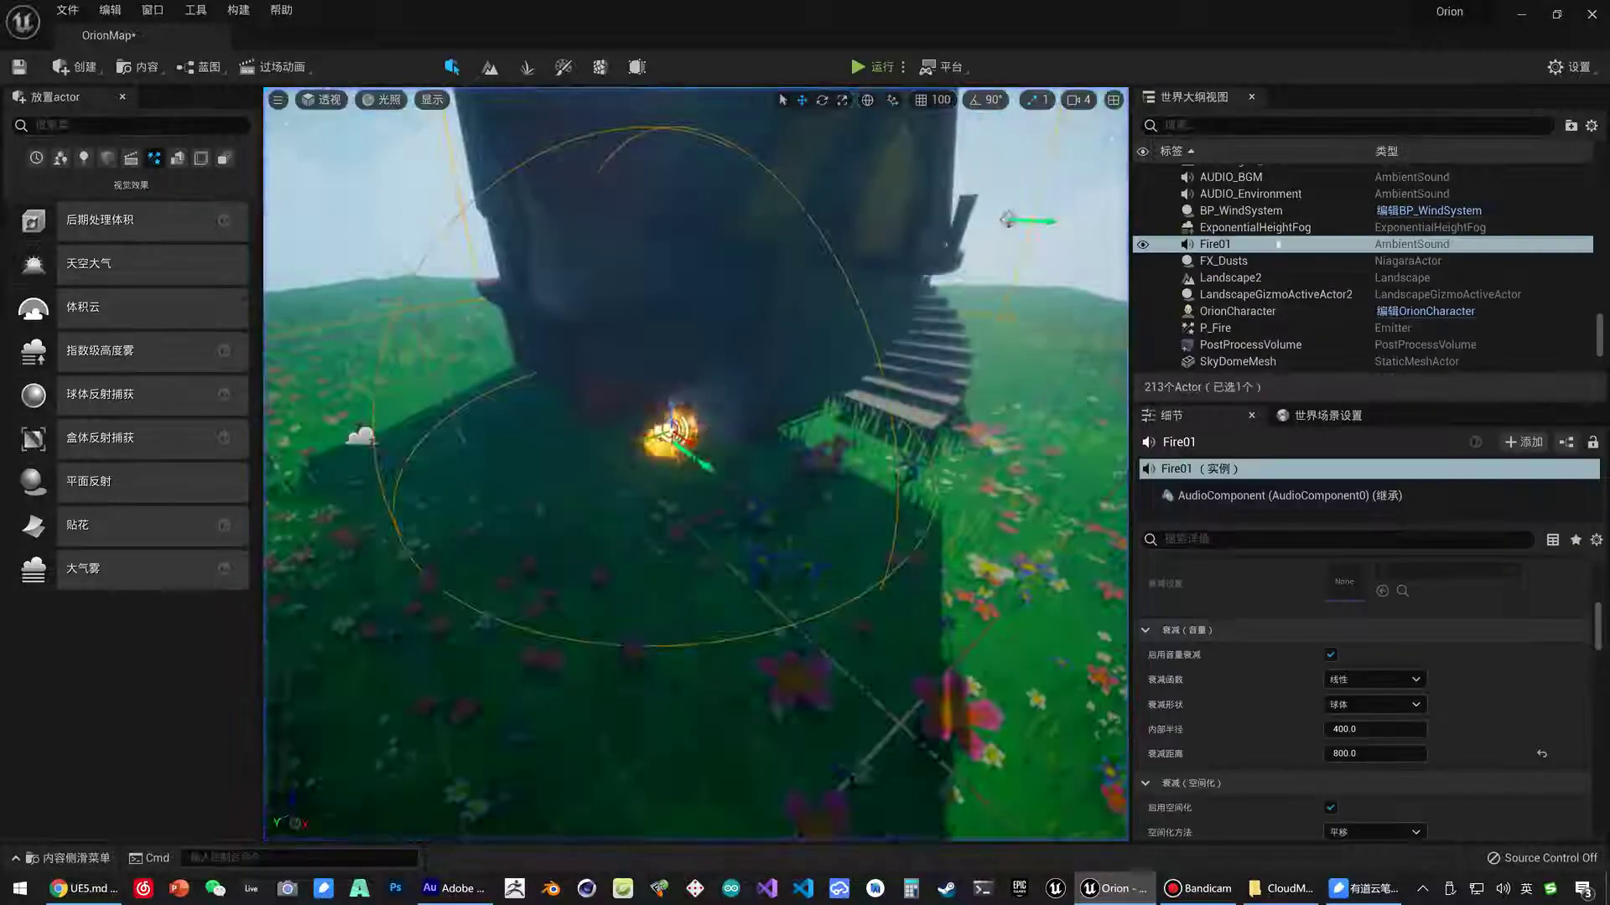